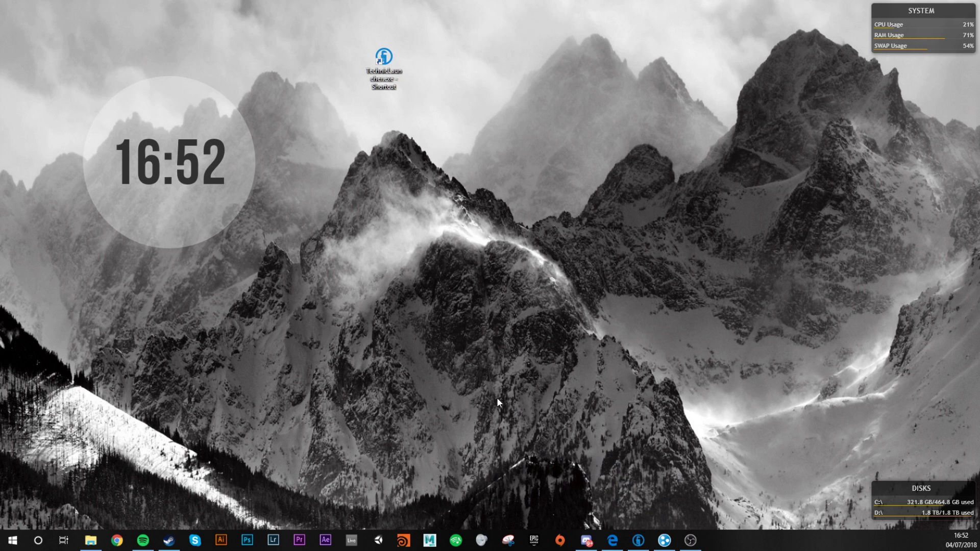
Step: Search Google for 'technic' in Edge and open the Technic Platform download page
click(612, 541)
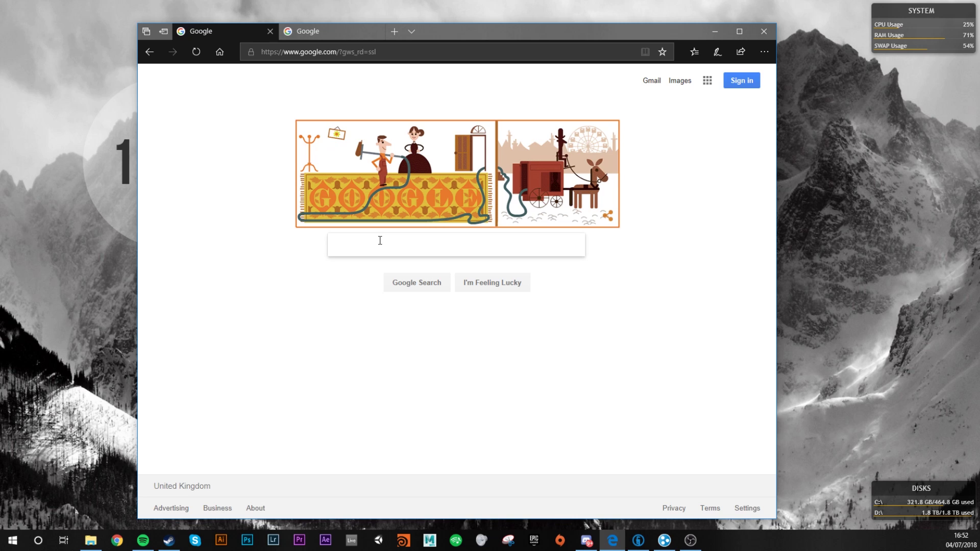
text(technic)
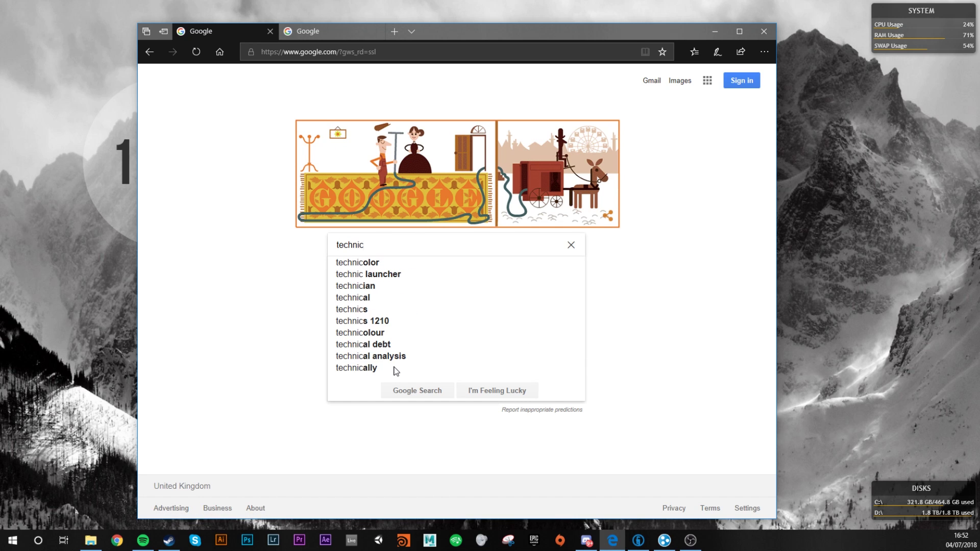
key(Return)
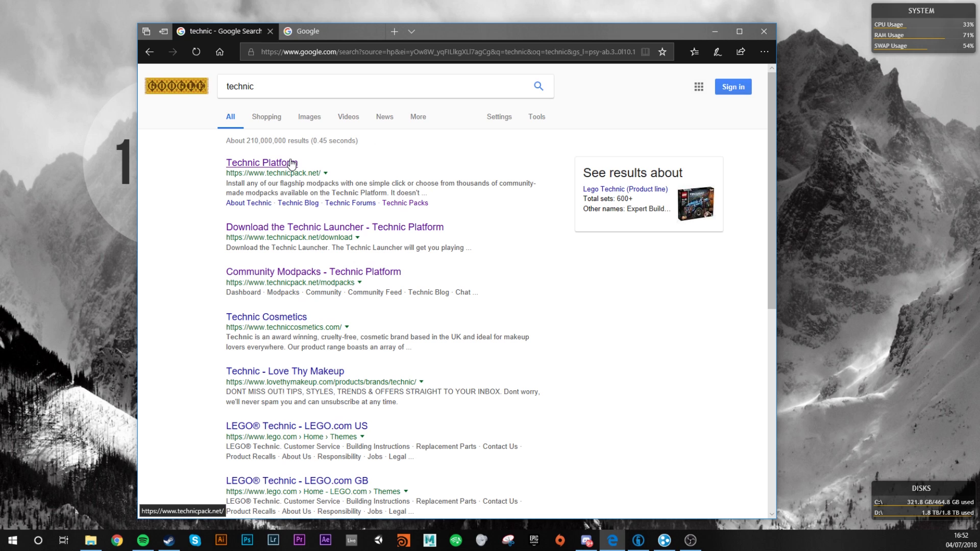
click(292, 162)
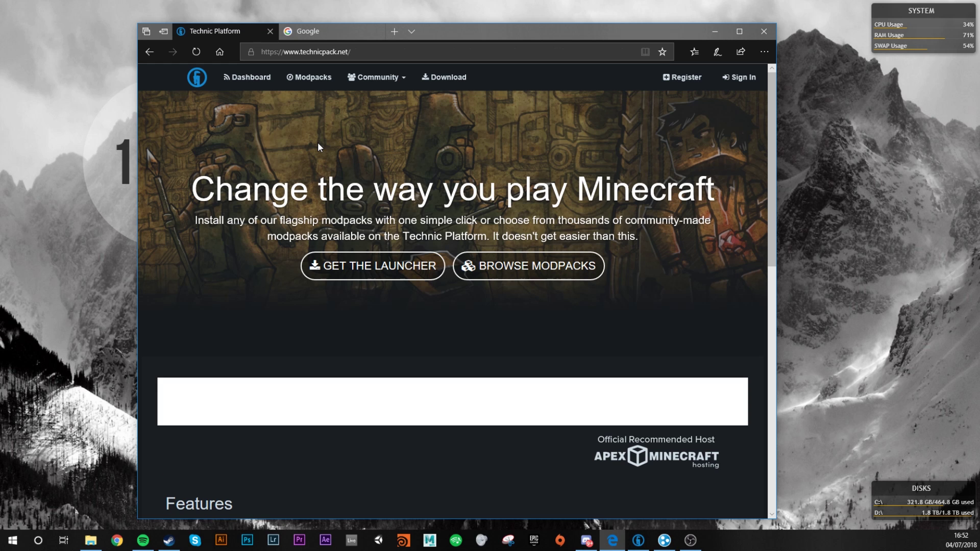
click(444, 76)
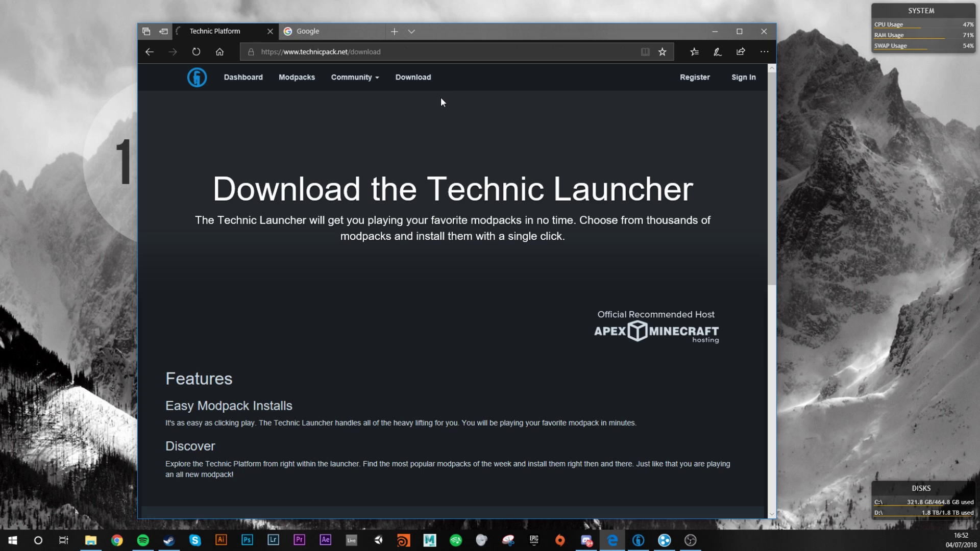
scroll(421, 217, down, 5)
scroll(417, 216, down, 5)
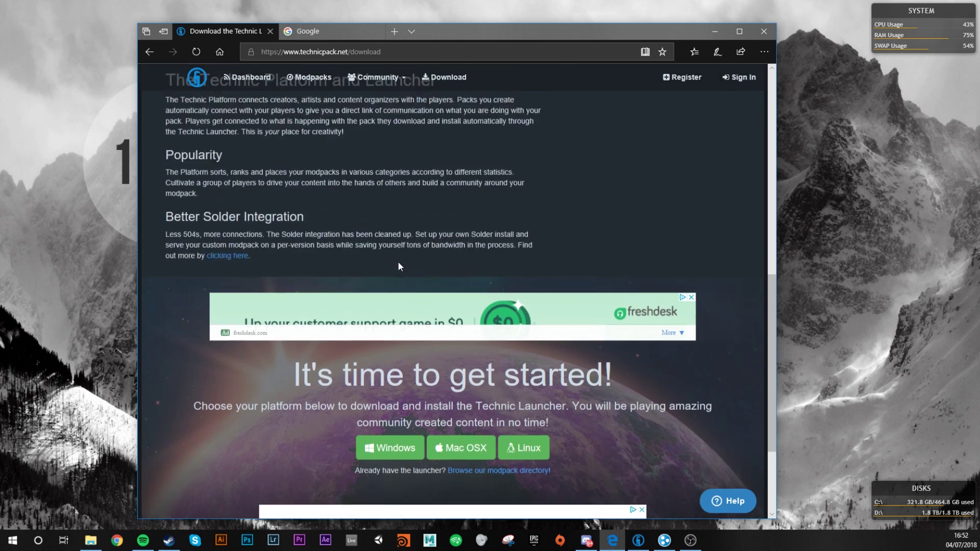
scroll(397, 261, down, 2)
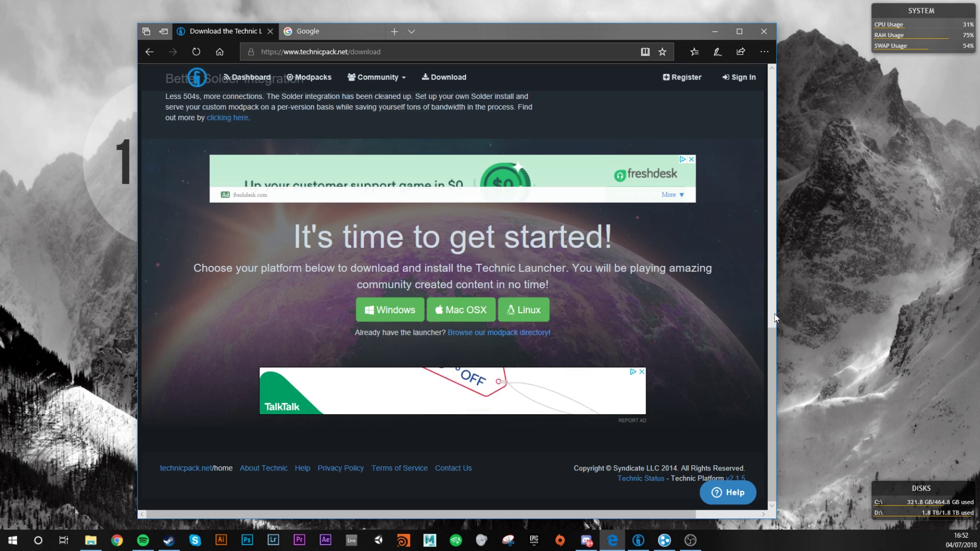
scroll(709, 274, up, 5)
scroll(579, 226, up, 5)
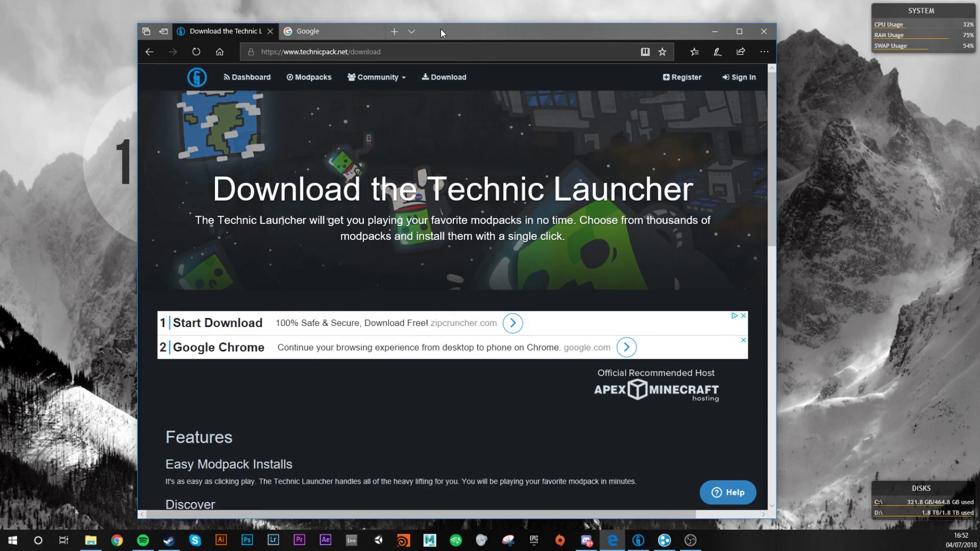
Step: Move Edge aside, reposition the Technic Launcher desktop shortcut, and recentre the browser
drag(440, 28, 702, 21)
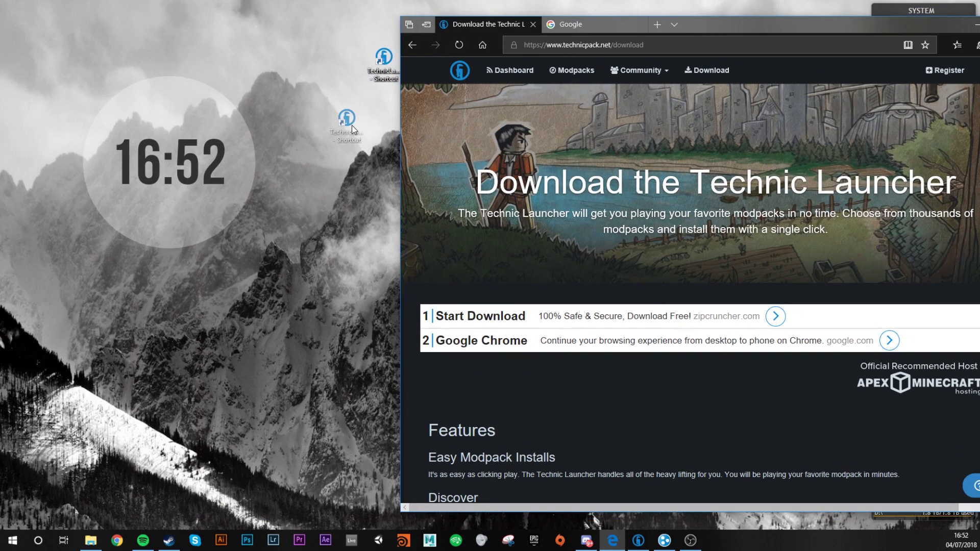
drag(351, 125, 341, 153)
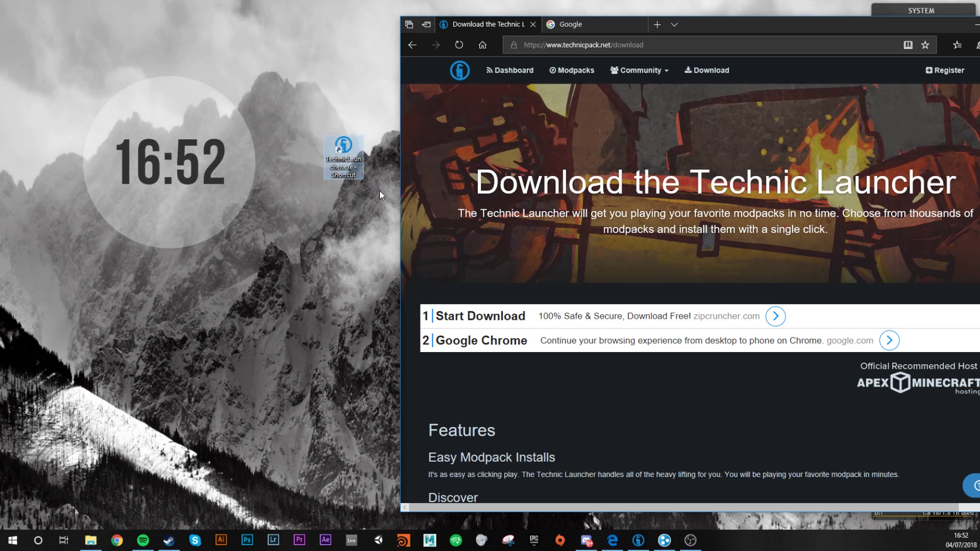
drag(345, 154, 332, 172)
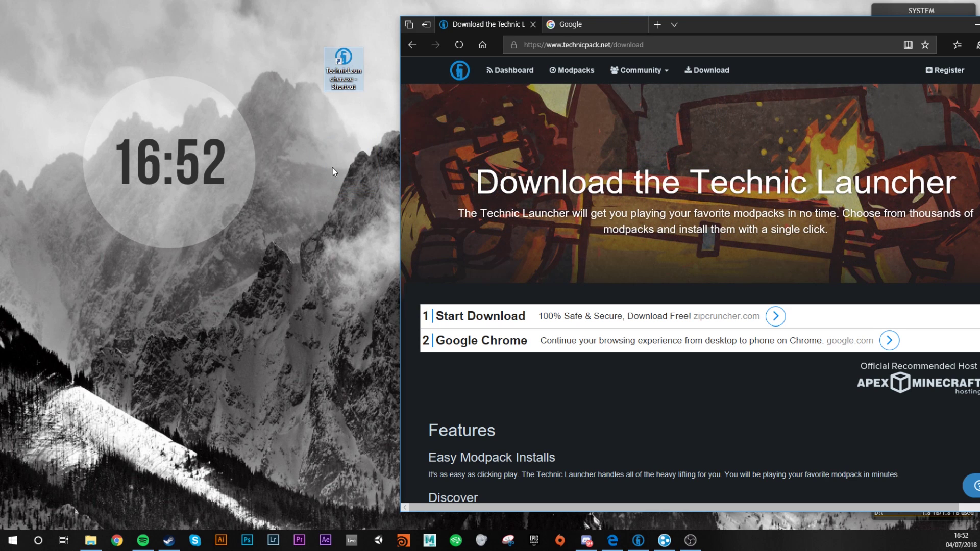
drag(698, 24, 453, 14)
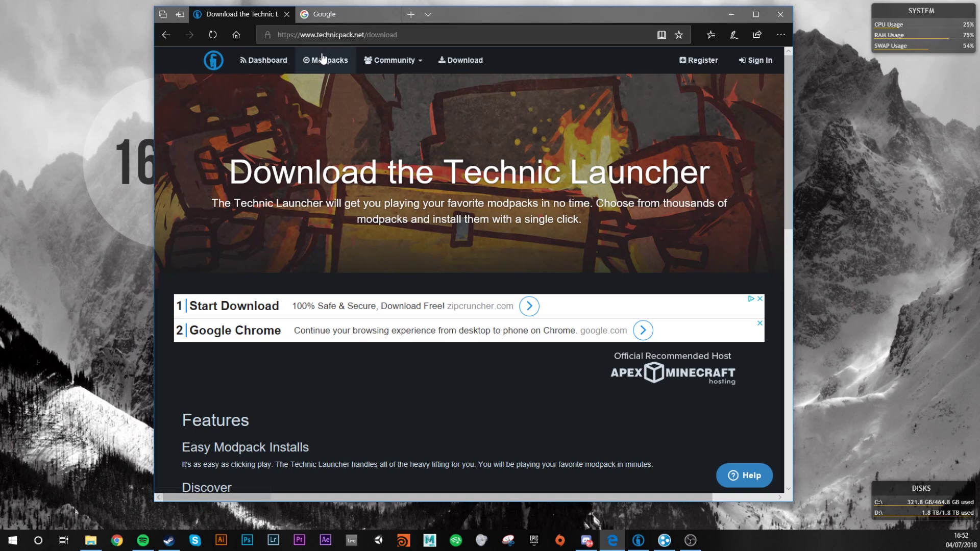
Step: Open the community modpacks listing and filter it to official Technic Packs
click(325, 59)
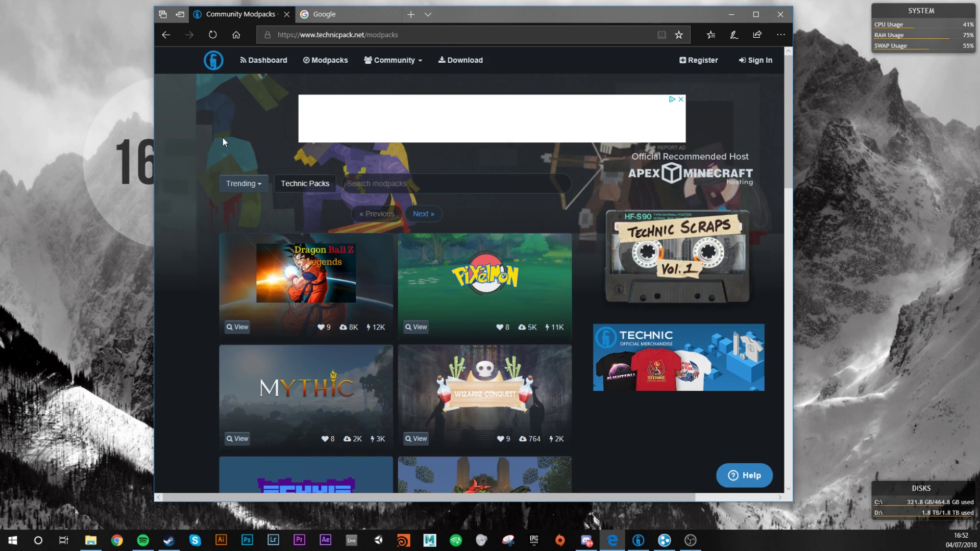
scroll(229, 143, down, 3)
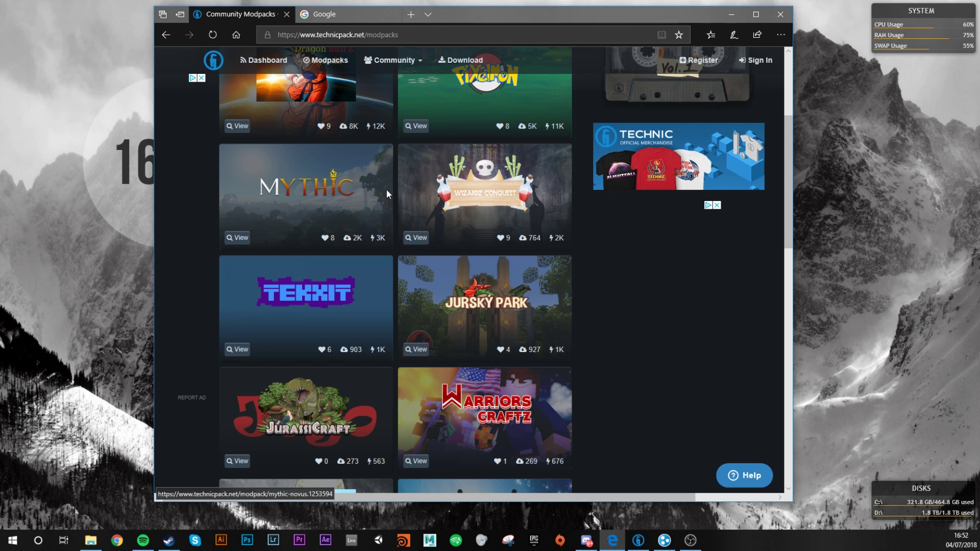
scroll(386, 189, down, 3)
scroll(536, 227, down, 3)
scroll(518, 252, up, 1)
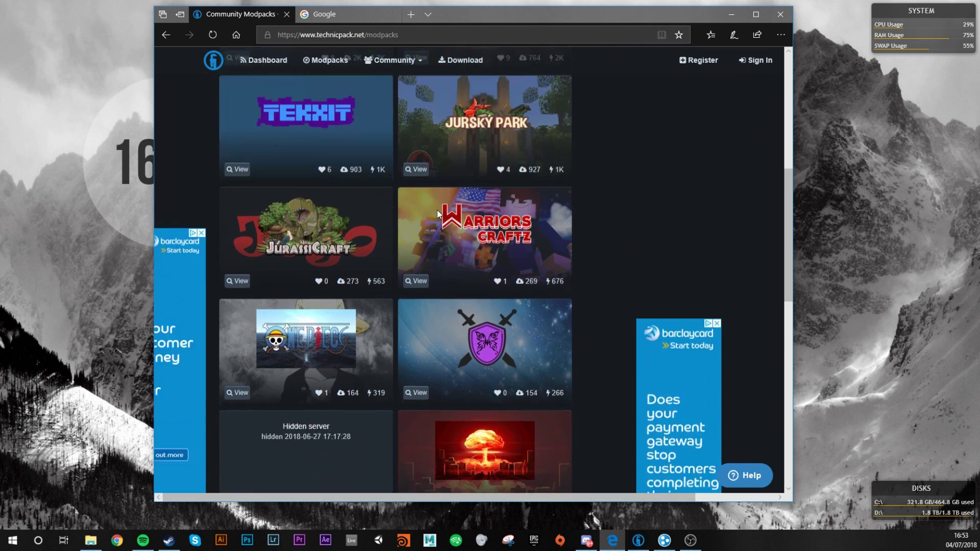
scroll(437, 210, up, 6)
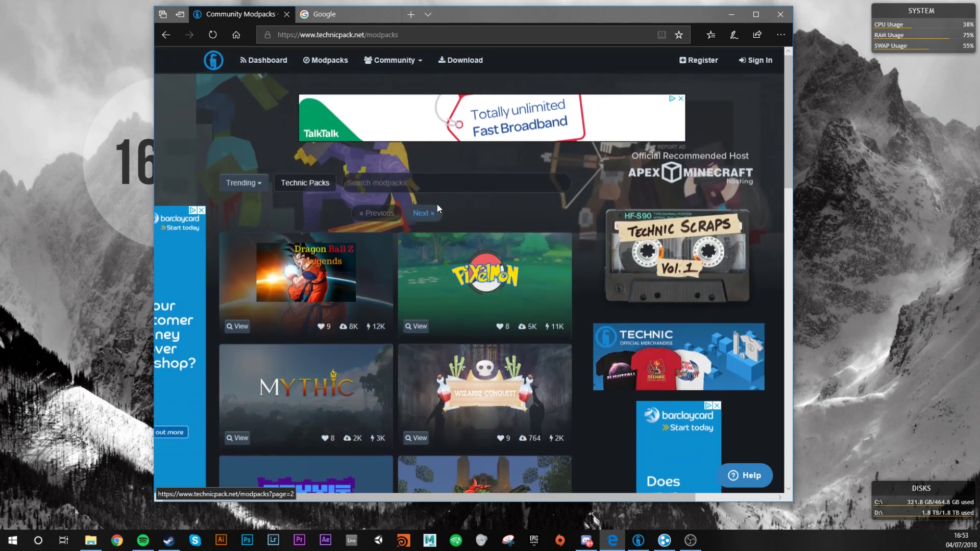
click(290, 188)
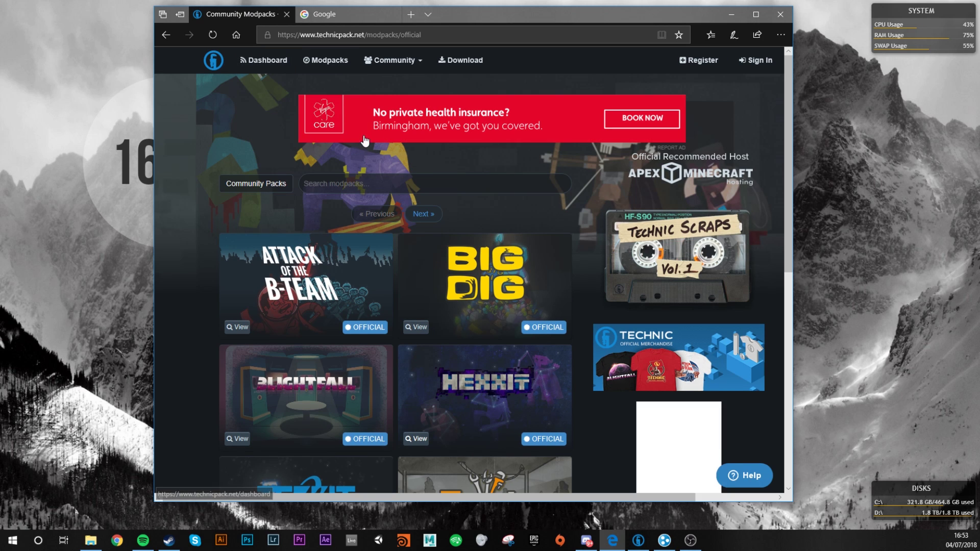
scroll(398, 243, down, 5)
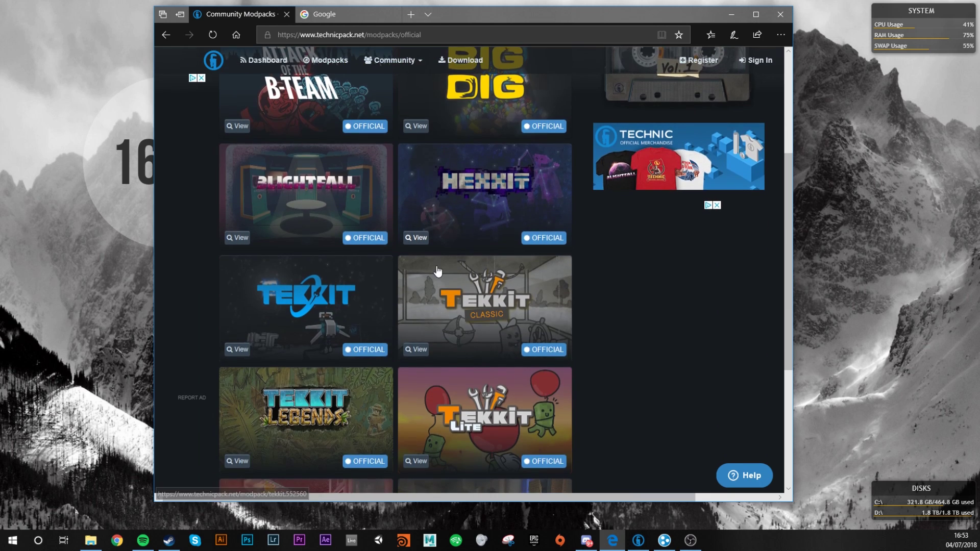
scroll(398, 243, up, 5)
scroll(460, 268, down, 2)
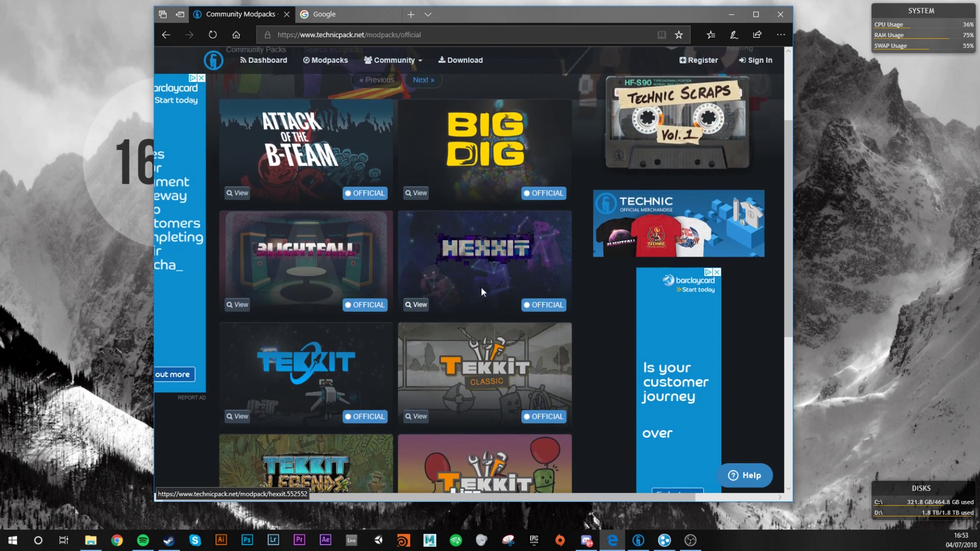
Step: Open the Hexxit modpack page and save its server download zip to disk
click(474, 258)
scroll(590, 459, down, 1)
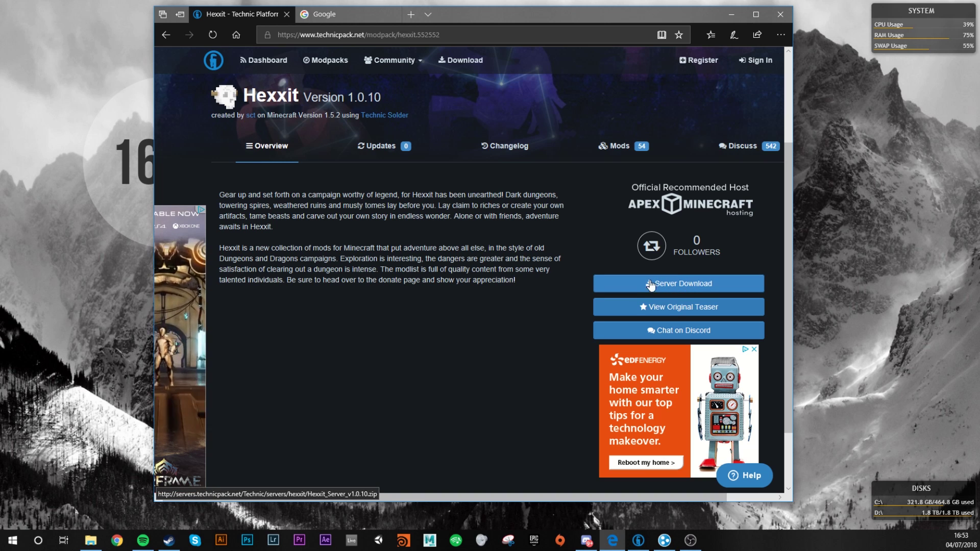
scroll(685, 287, down, 3)
scroll(685, 287, up, 6)
scroll(505, 253, down, 5)
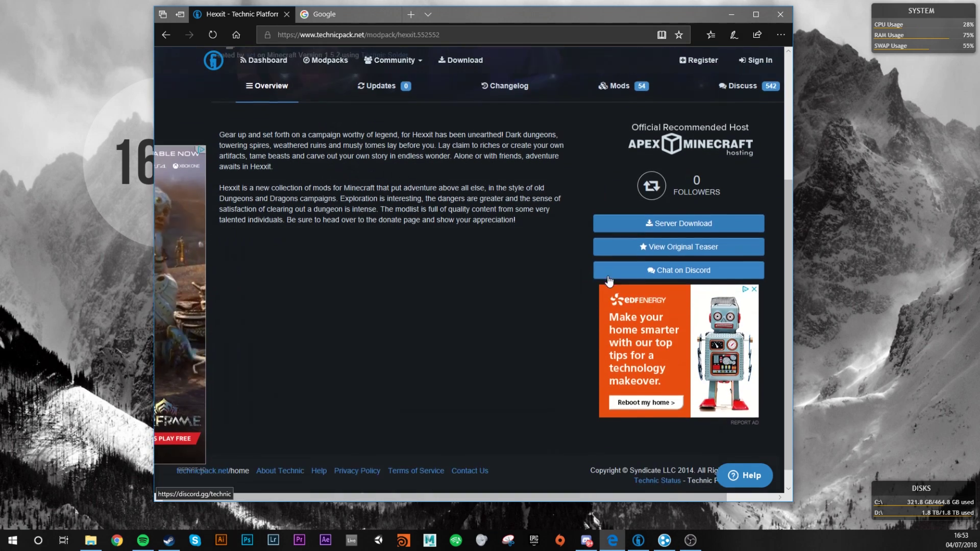
middle_click(678, 232)
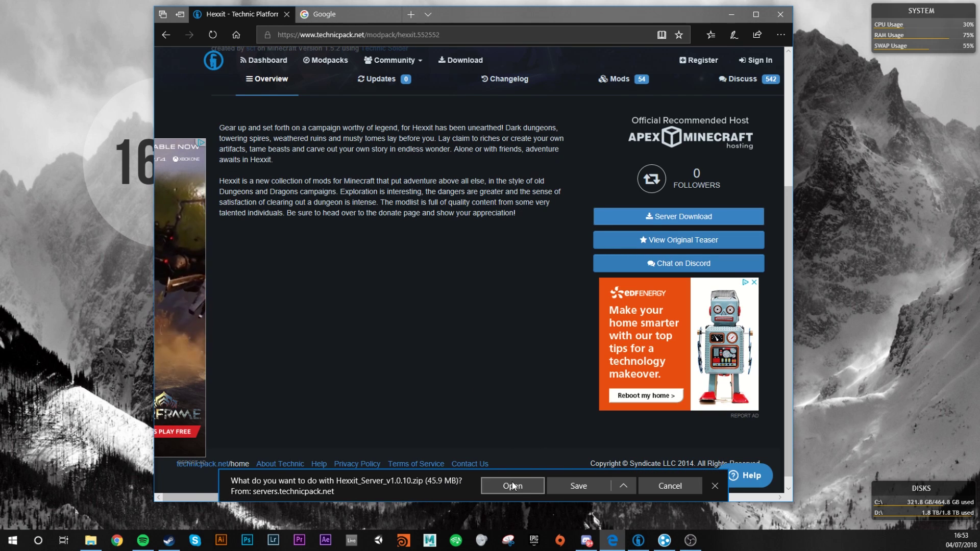
click(583, 489)
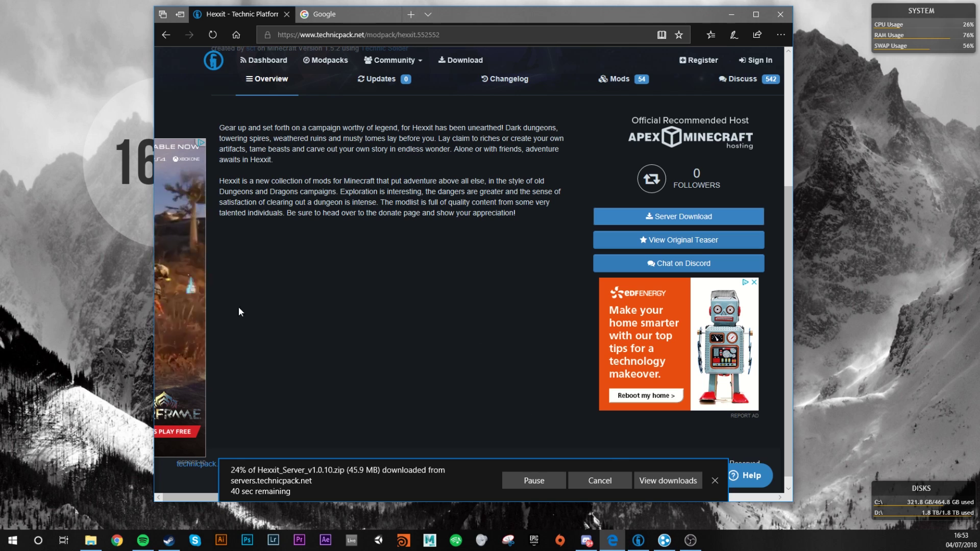
Step: Search Google for 'hamachi' and open the official vpn.net Hamachi site
click(328, 15)
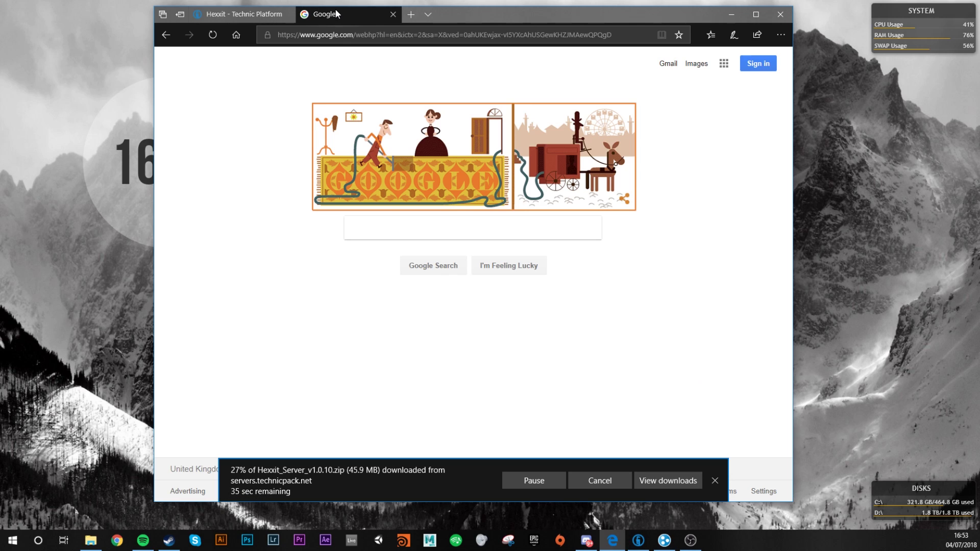
click(399, 225)
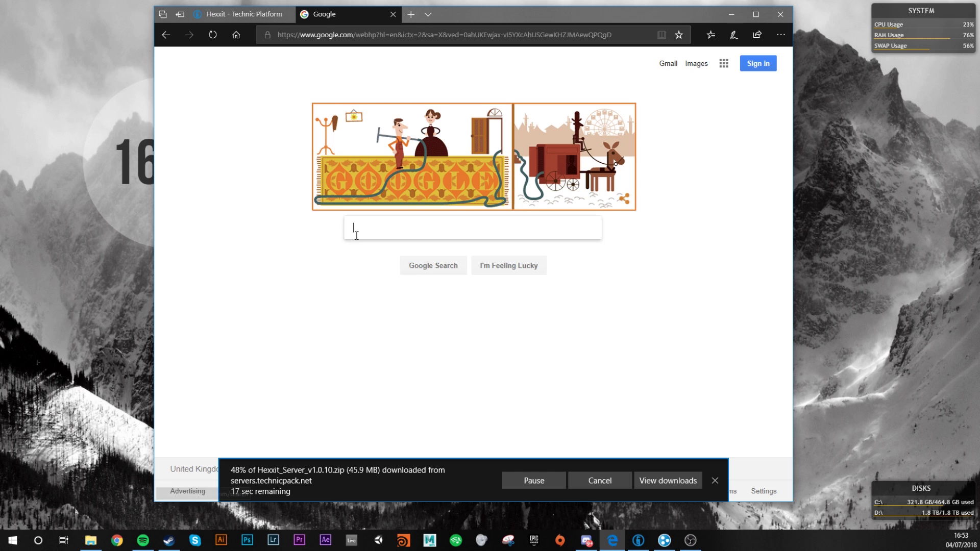
text(hamachi)
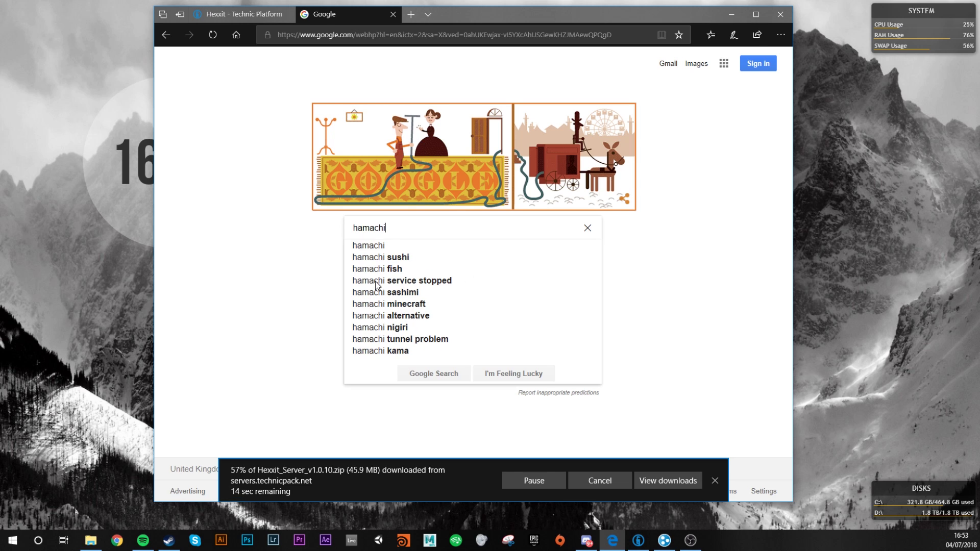
key(Return)
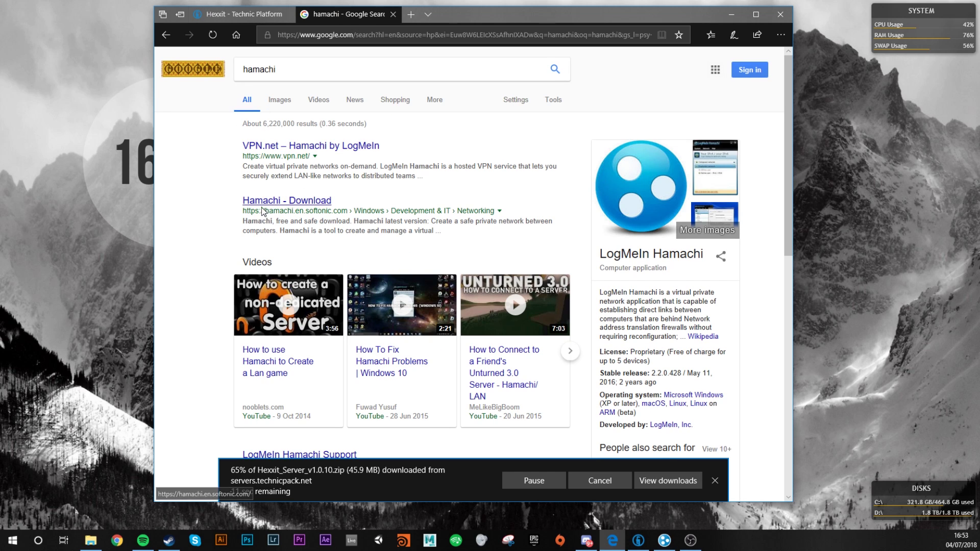
drag(266, 210, 388, 211)
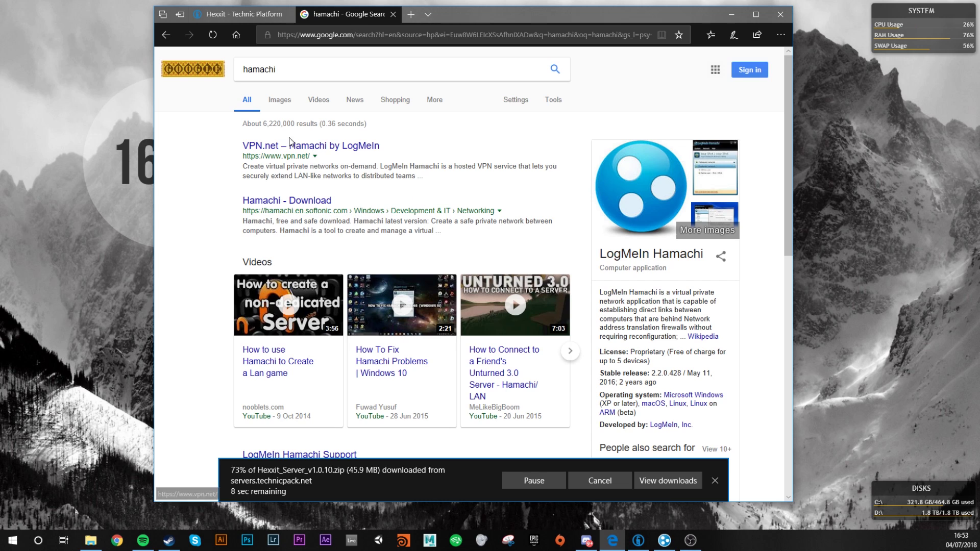
drag(243, 157, 276, 156)
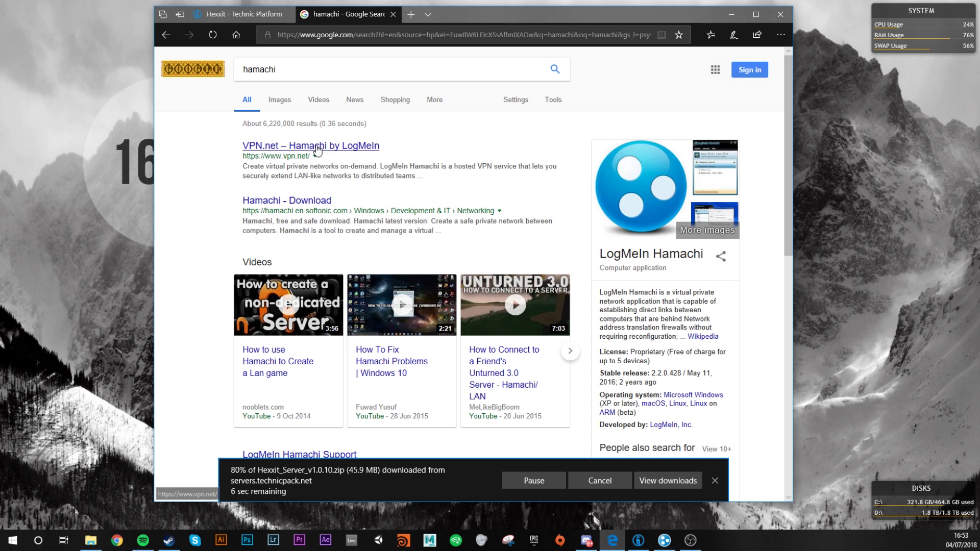
click(311, 146)
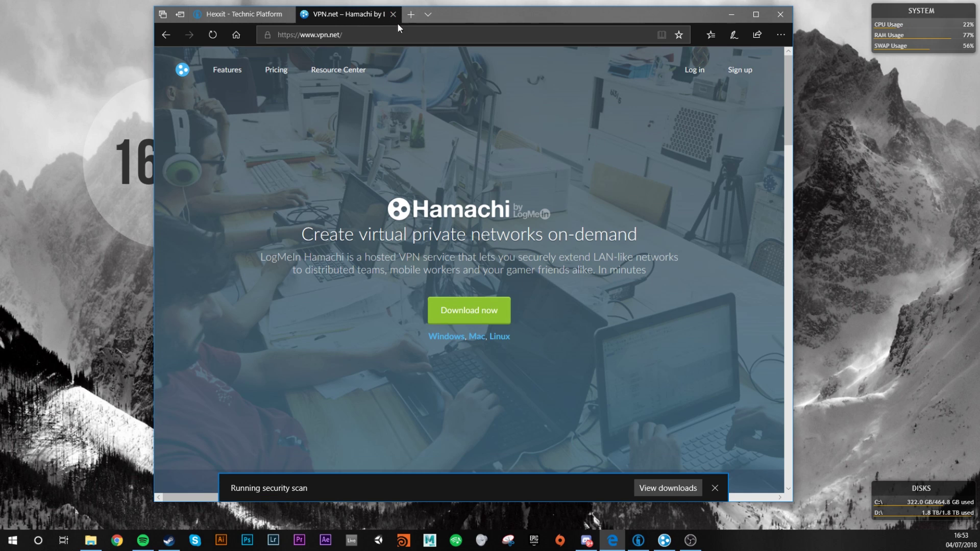
Step: Bring up the Hamachi window, switch it online, and reach the Network menu
click(664, 541)
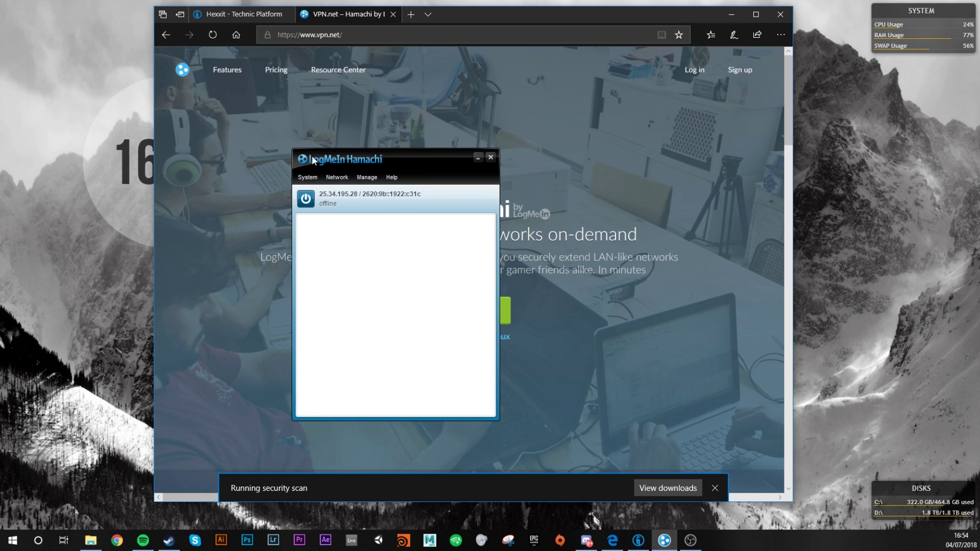
click(306, 199)
click(341, 181)
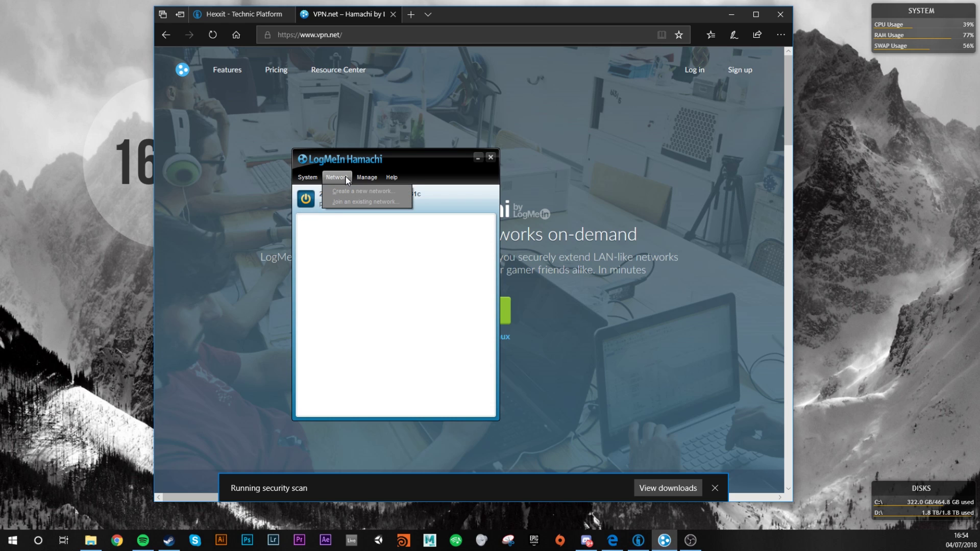
click(345, 176)
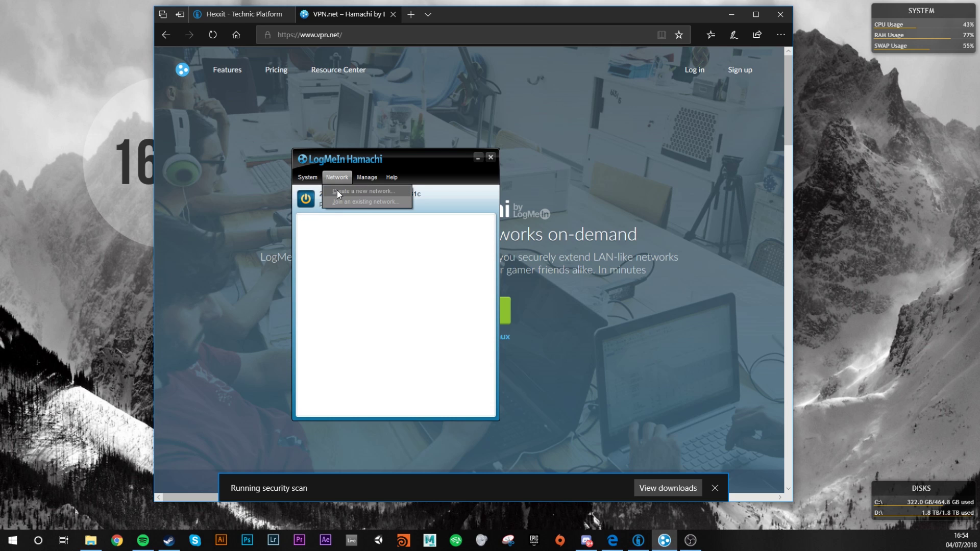
click(334, 178)
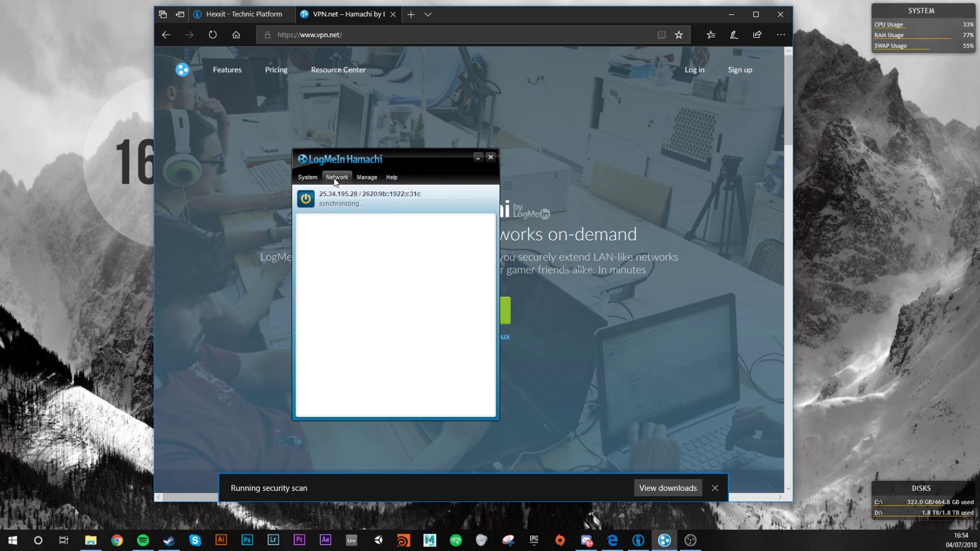
click(332, 177)
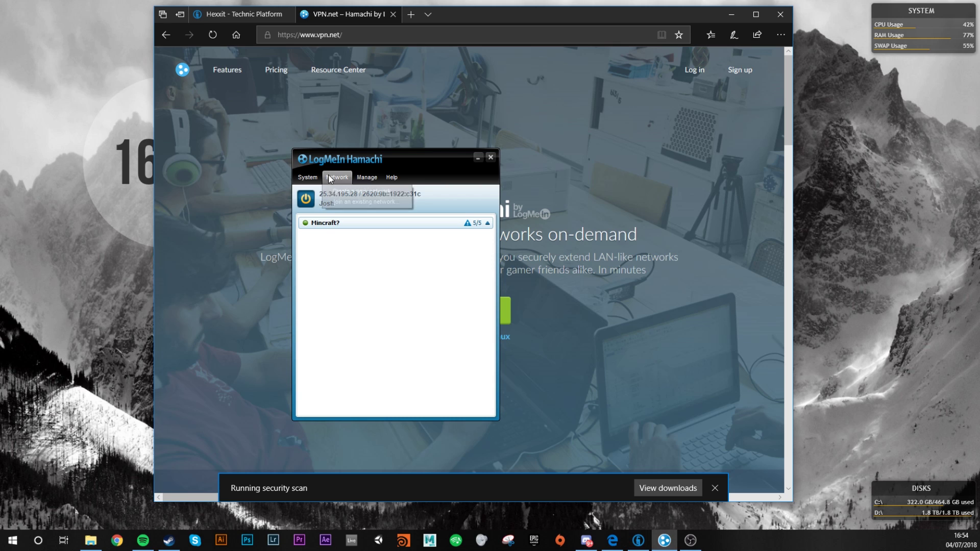
Step: Enter Network ID 'tutorialz' in the create-network form, then cancel without creating it
click(360, 192)
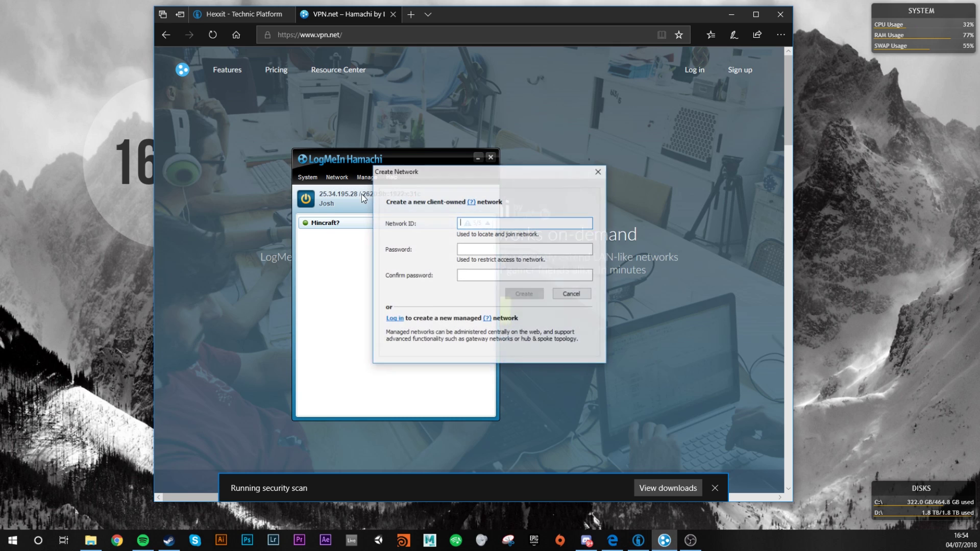
drag(434, 177, 478, 186)
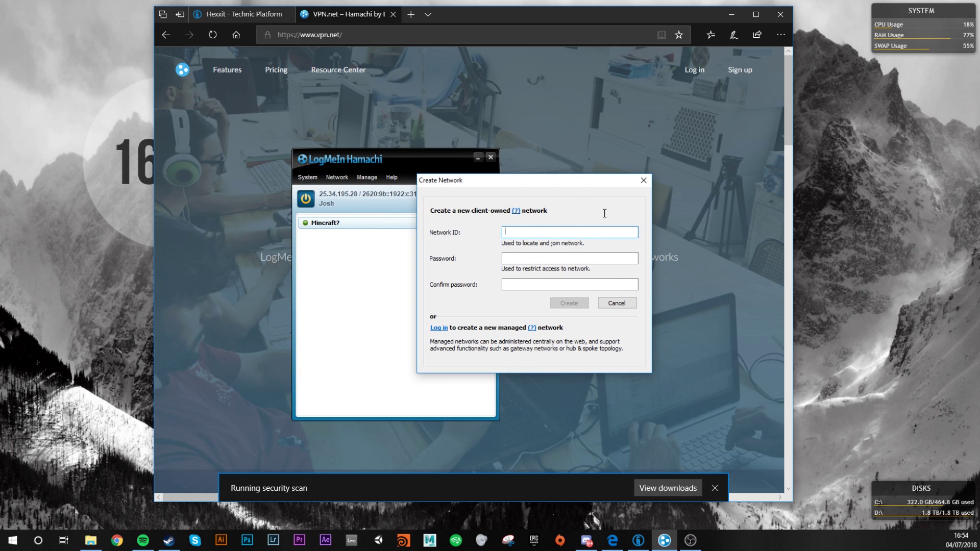
text(tutorialz)
click(561, 257)
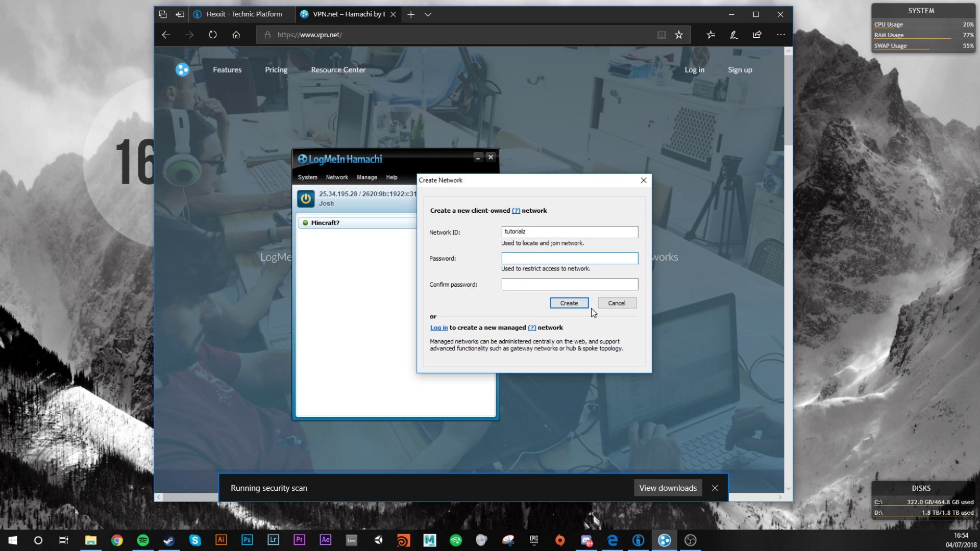
click(619, 307)
click(337, 176)
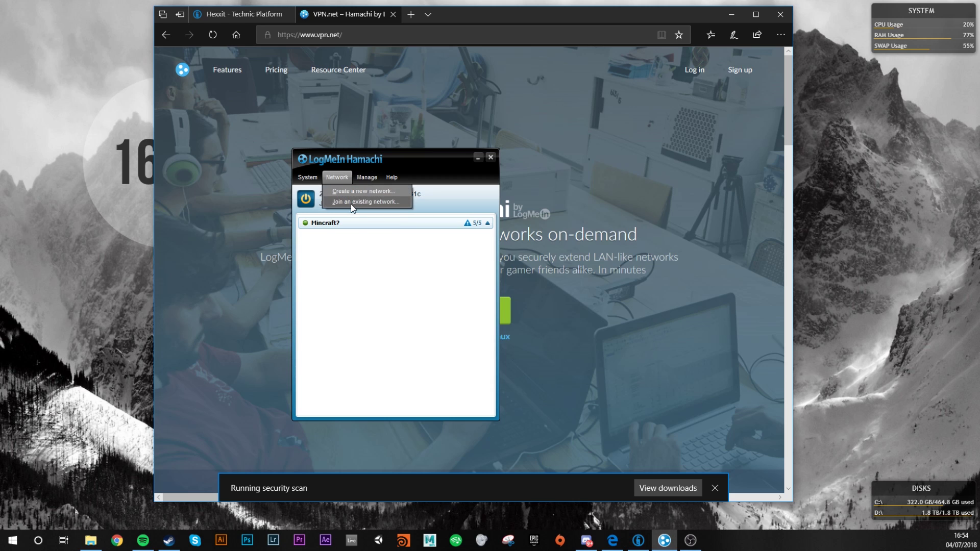
Step: Open the join-network form, look at its Password field, then cancel it
click(360, 201)
click(463, 267)
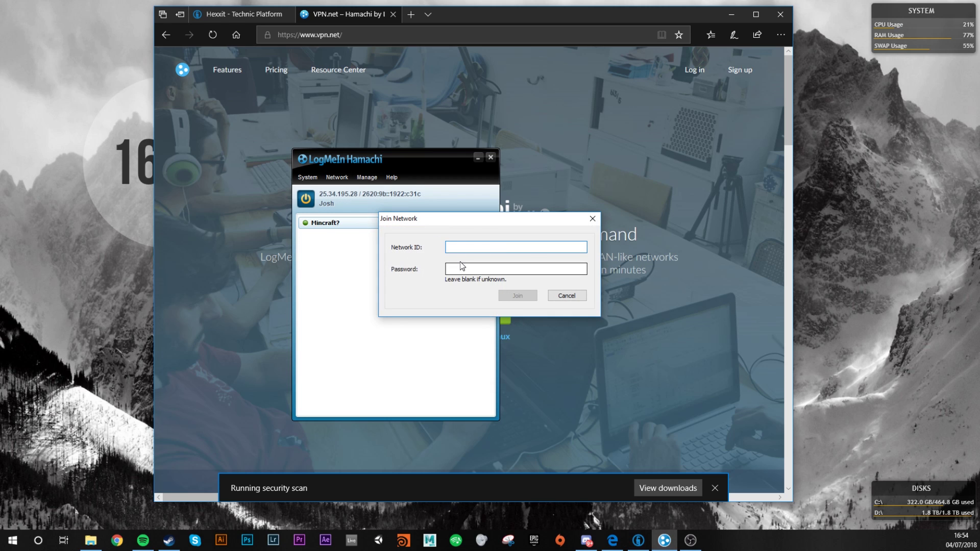
click(553, 296)
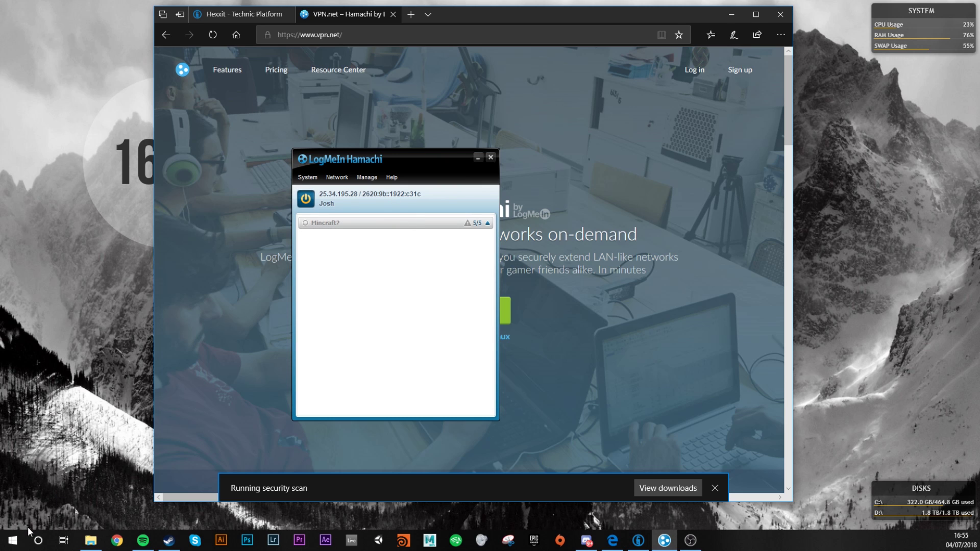
click(19, 542)
Step: Launch the Services app from Windows search and move its window left
click(12, 542)
text(ser)
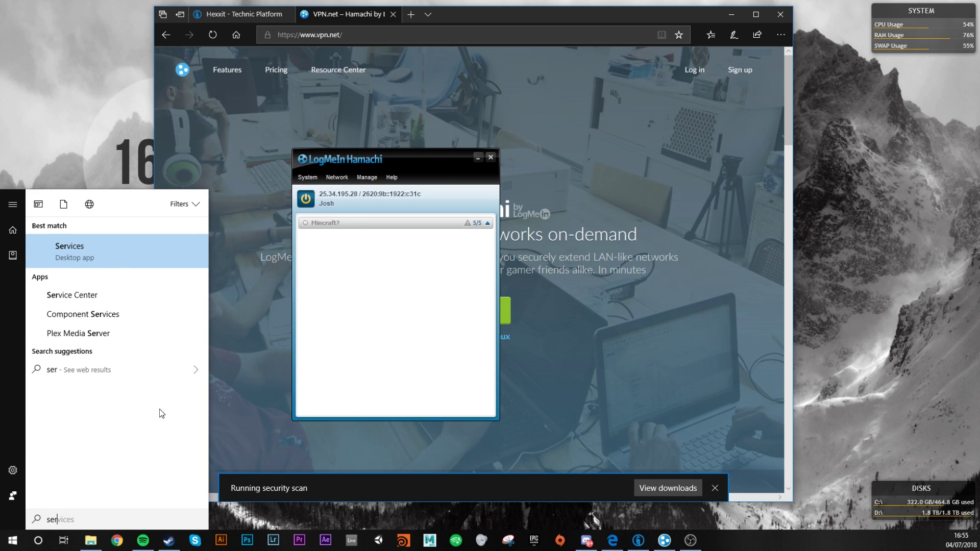
text(vices)
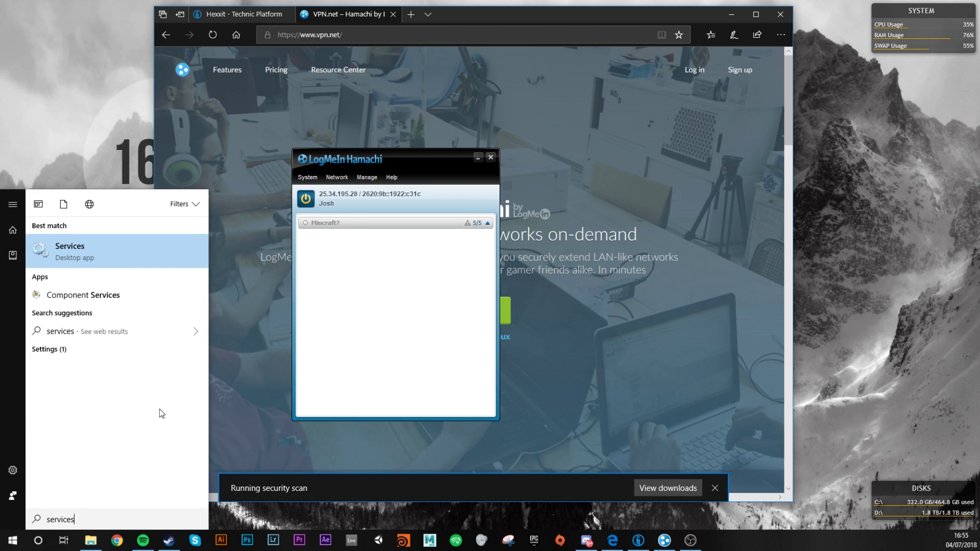
key(Return)
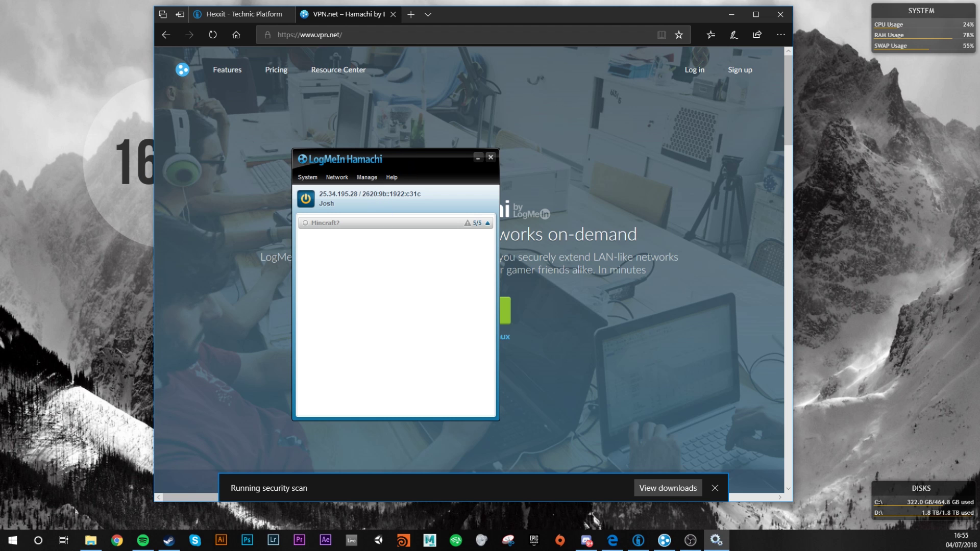
drag(459, 192, 299, 68)
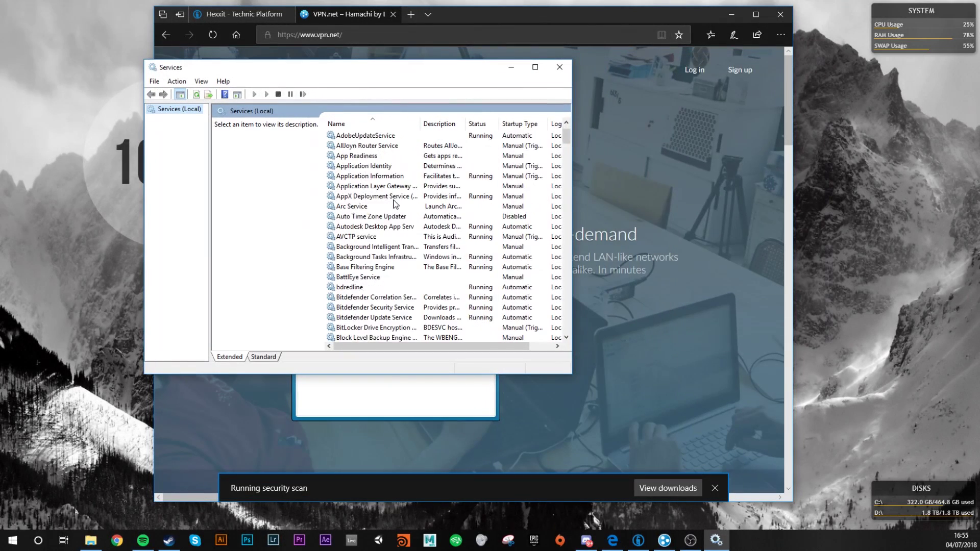
scroll(395, 205, down, 5)
scroll(396, 205, down, 5)
scroll(395, 204, down, 3)
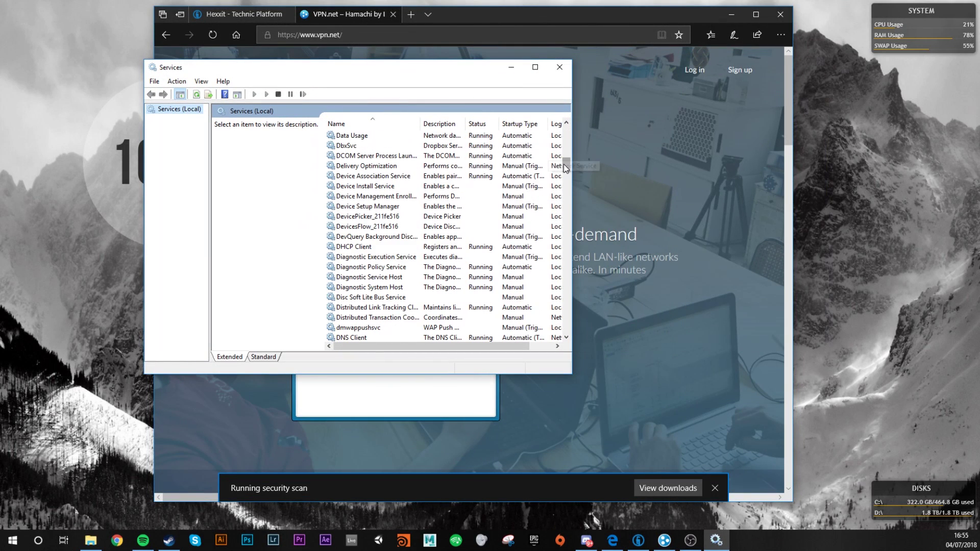
mouse_move(566, 167)
mouse_down()
mouse_move(560, 213)
mouse_move(556, 190)
mouse_move(549, 200)
mouse_up()
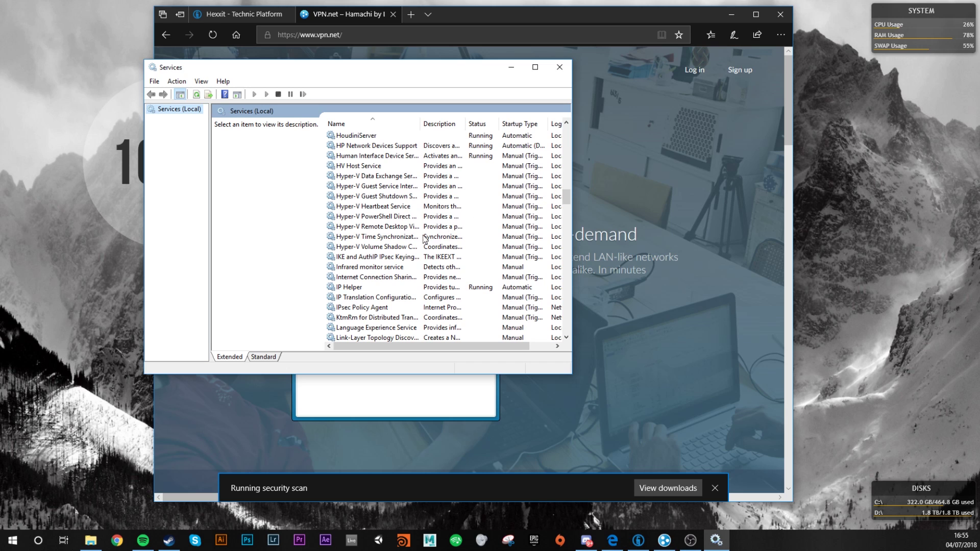
scroll(407, 240, down, 3)
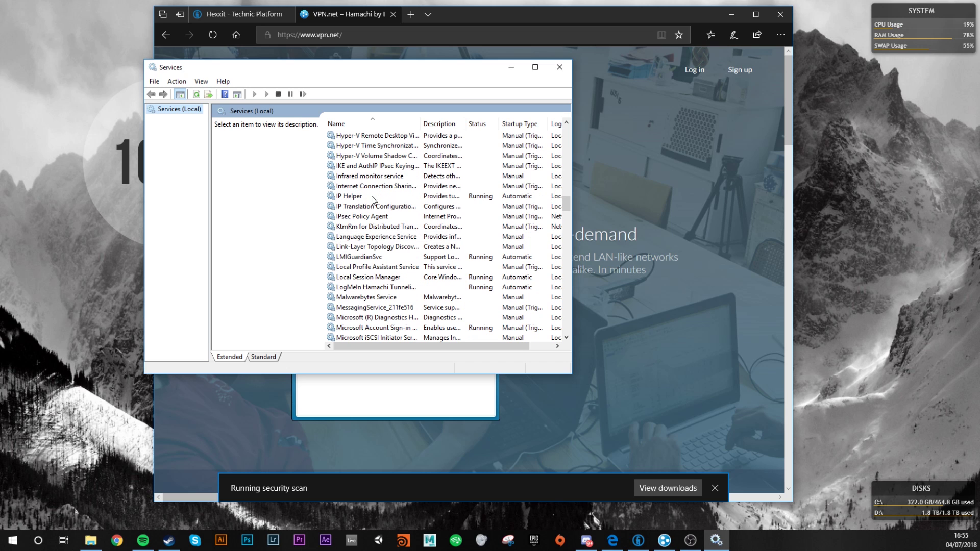
scroll(368, 208, down, 3)
scroll(369, 218, down, 2)
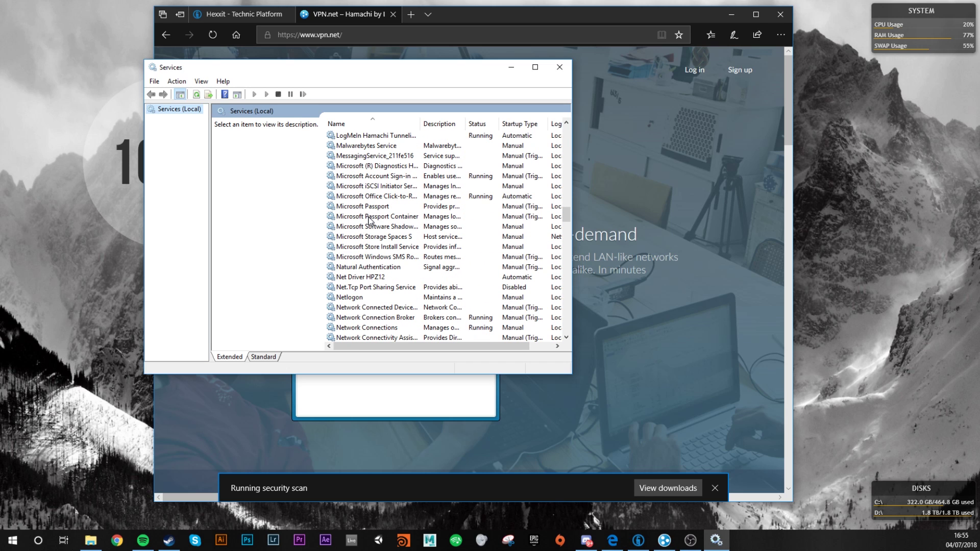
scroll(368, 220, down, 2)
scroll(368, 220, down, 3)
scroll(369, 220, up, 3)
scroll(369, 220, up, 4)
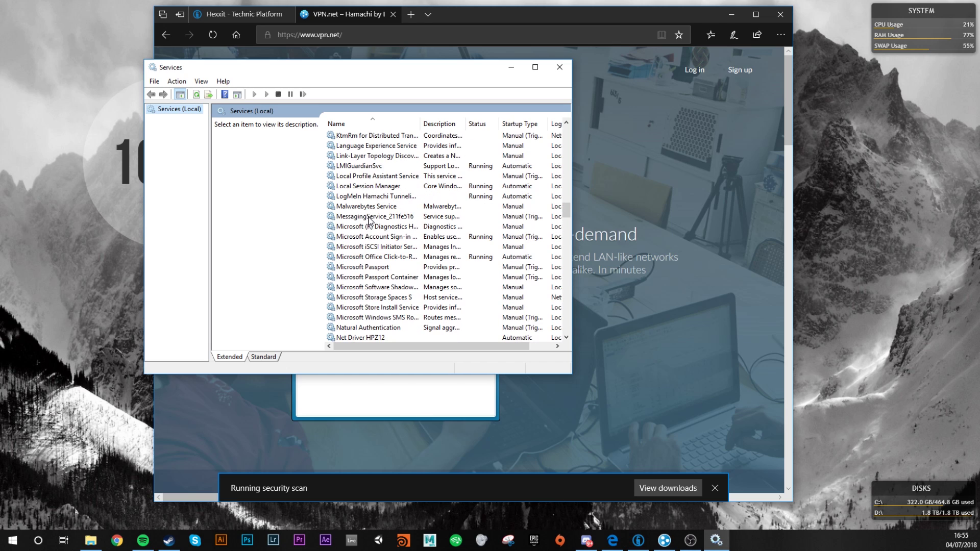
Step: Start the LogMeIn Hamachi Tunneling Engine service from its context menu, then close Services
click(372, 196)
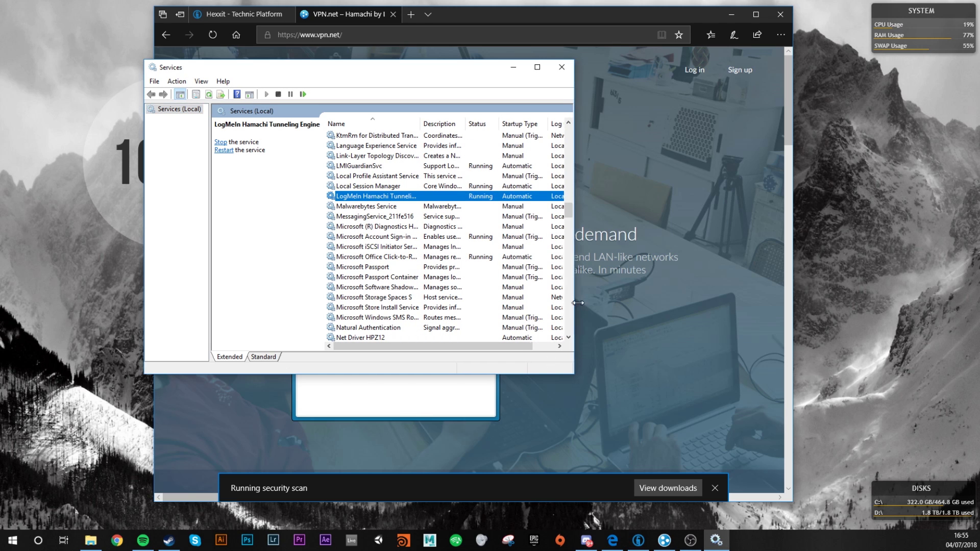
drag(573, 306, 701, 306)
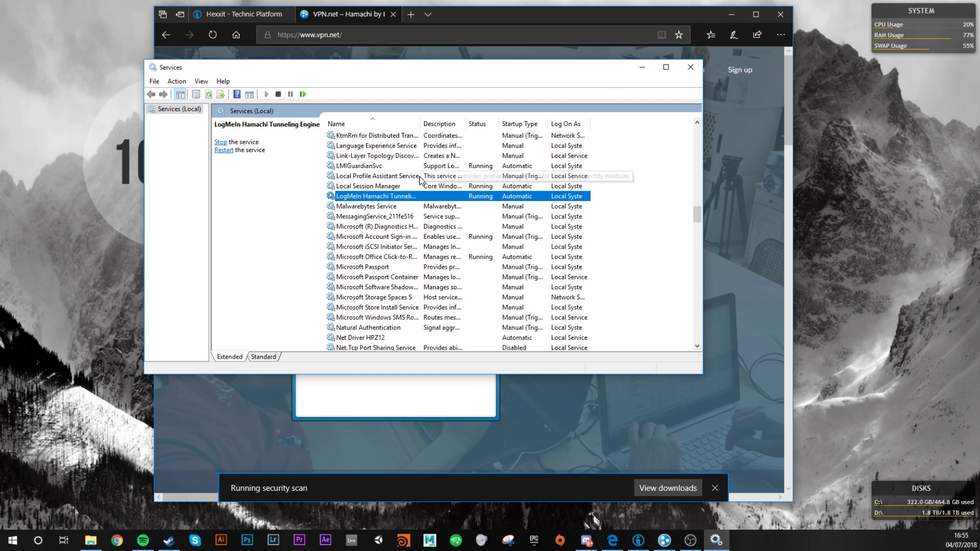
right_click(394, 196)
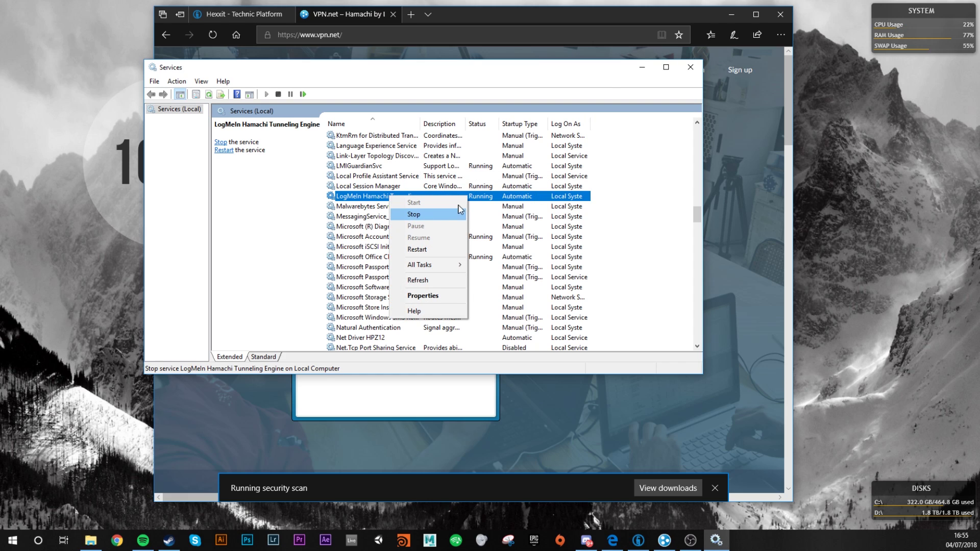
click(364, 186)
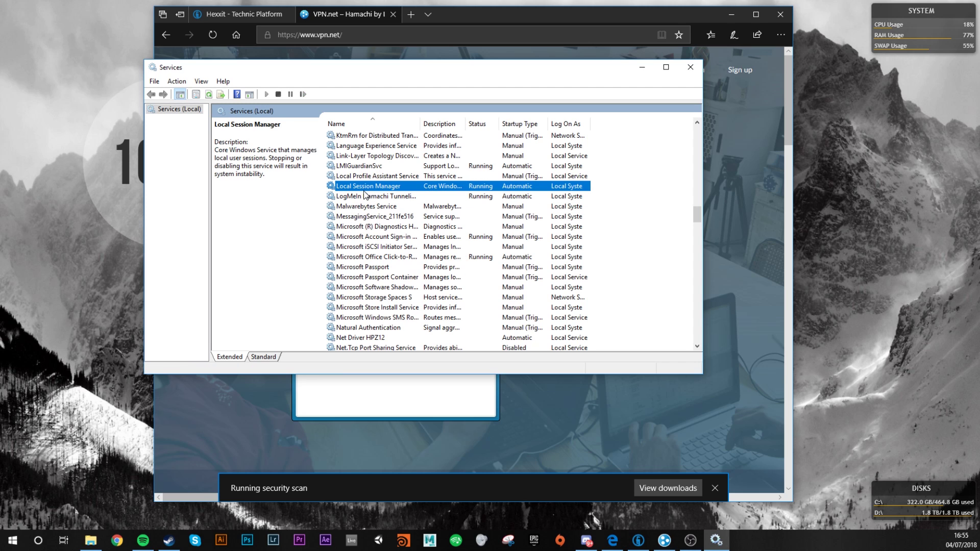
click(690, 67)
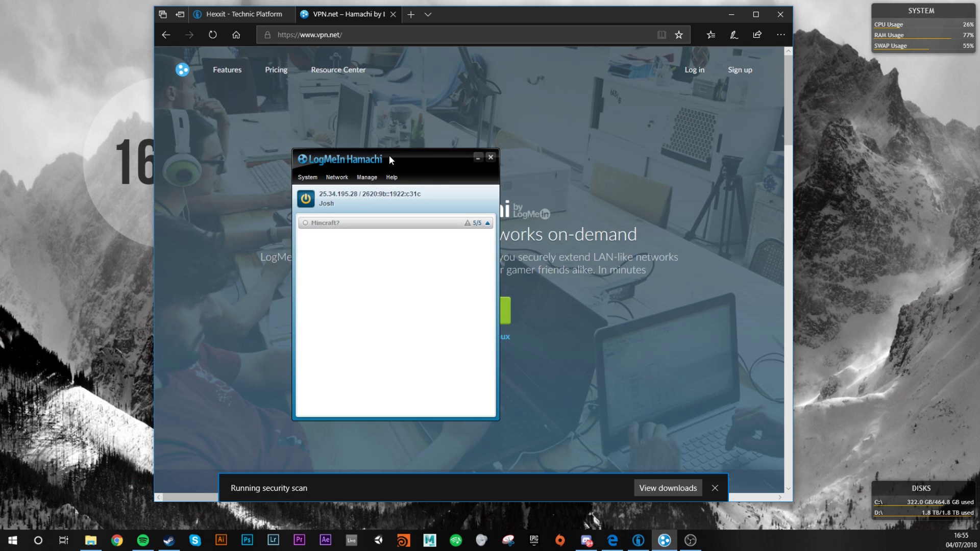
Step: Minimize Hamachi, confirm the Hexxit_Server_v1.0.10.zip download in Edge, then minimize Edge
click(476, 158)
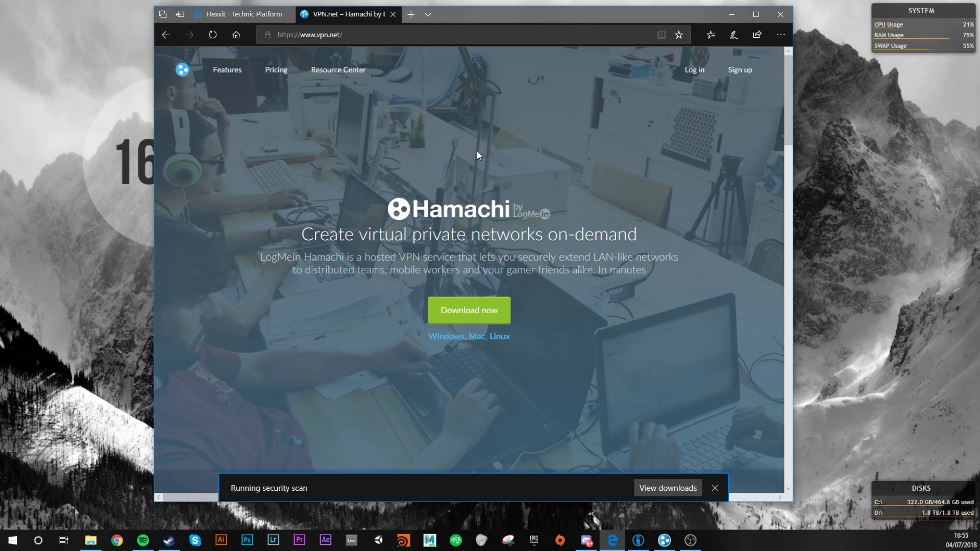
click(665, 488)
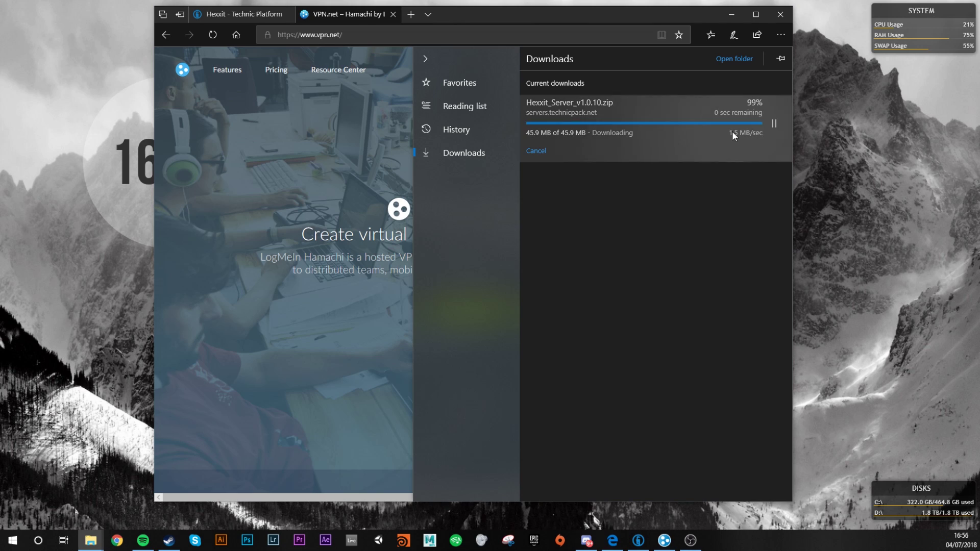
click(424, 59)
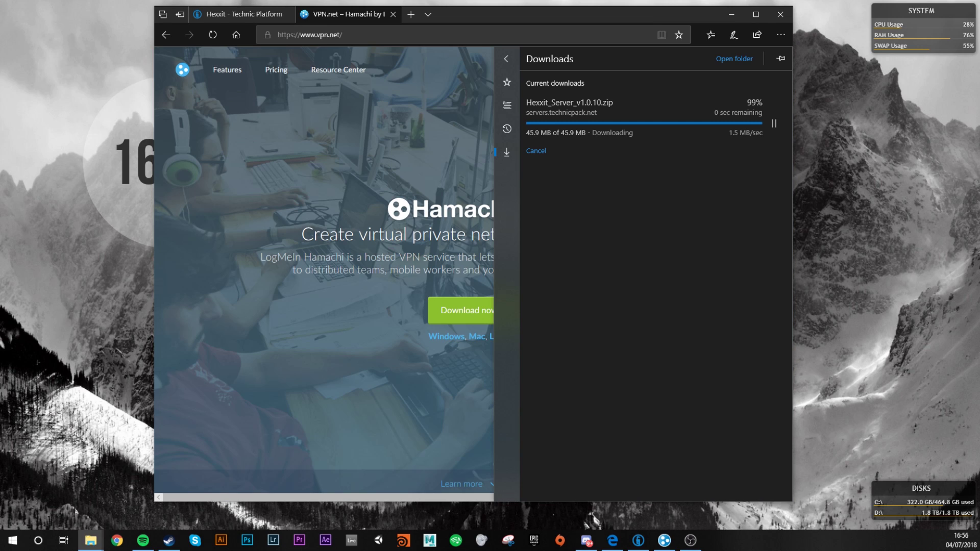
click(693, 66)
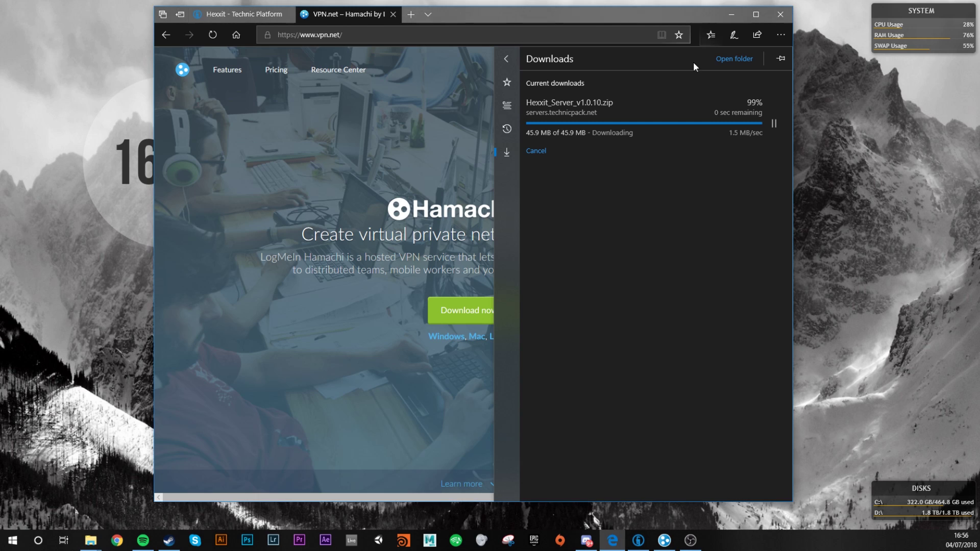
click(734, 12)
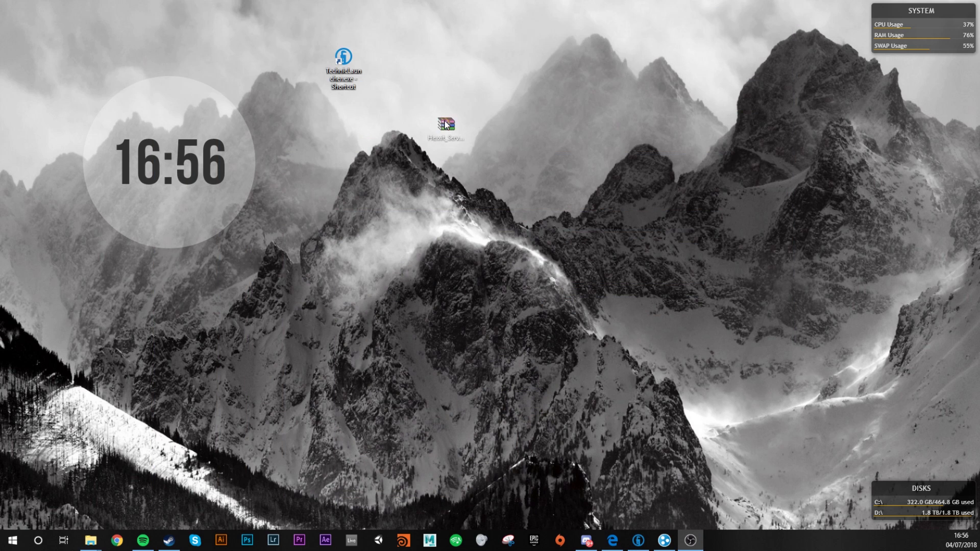
Step: Drag the Hexxit server zip onto the desktop and open it in WinRAR
drag(447, 126, 422, 71)
click(481, 75)
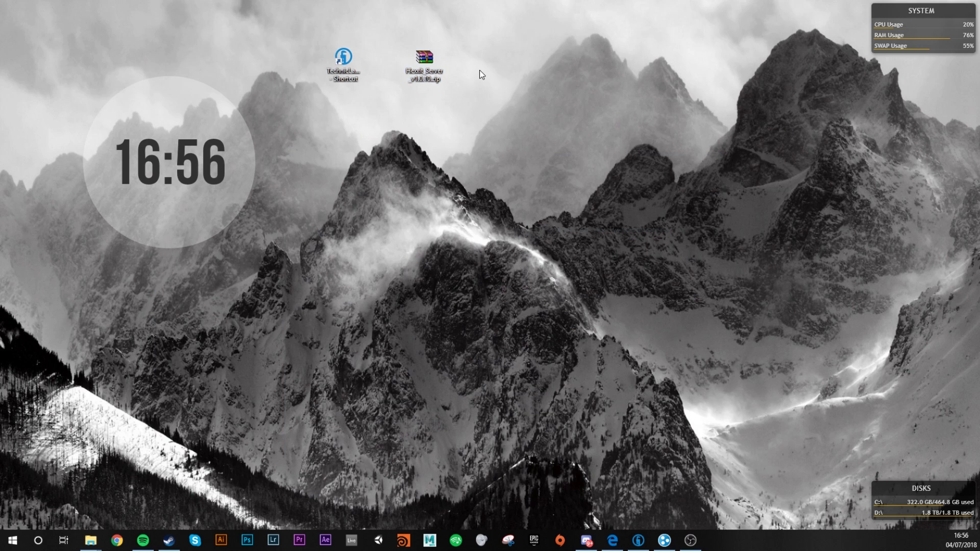
double_click(426, 58)
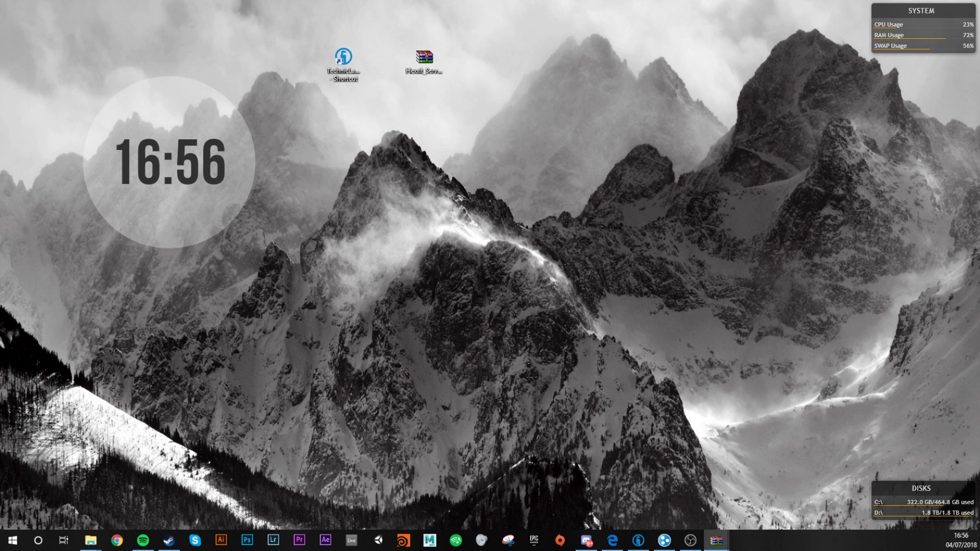
Step: Browse the archive's jar files, mods and Chocolate folders, then close WinRAR
drag(130, 127, 693, 93)
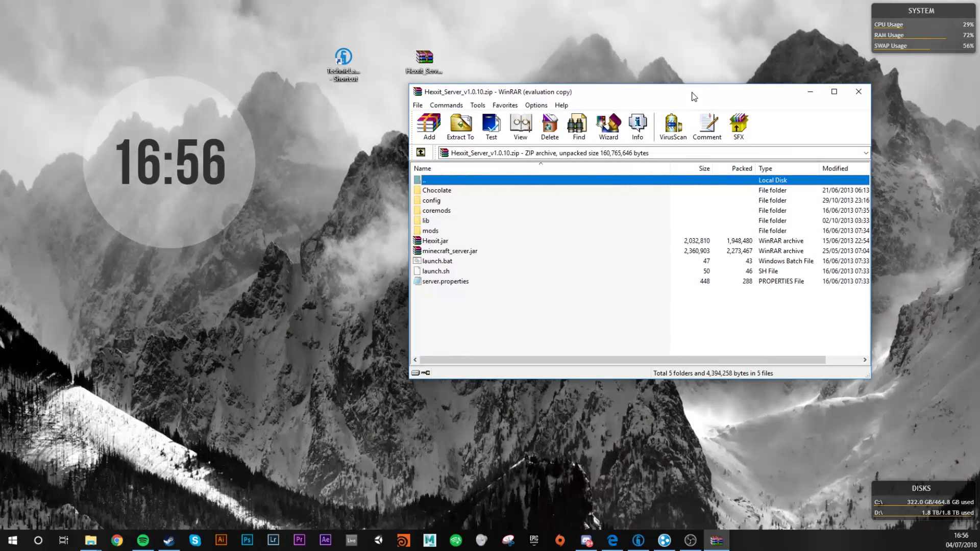
click(472, 320)
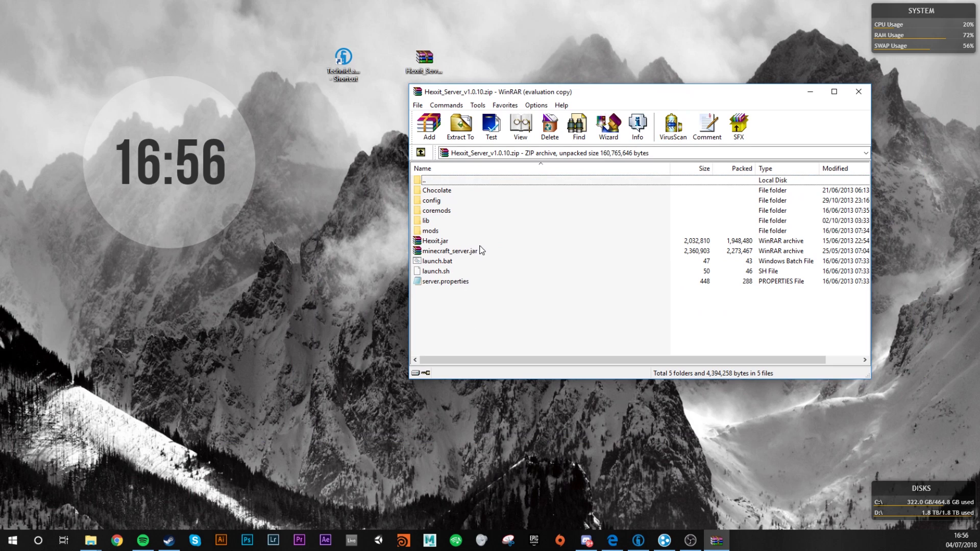
click(481, 251)
click(452, 241)
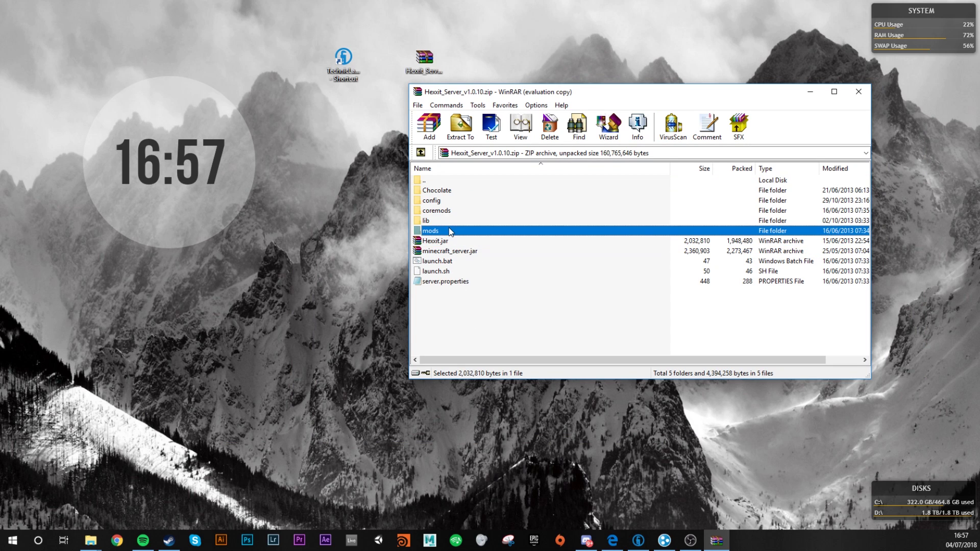
click(453, 191)
click(475, 299)
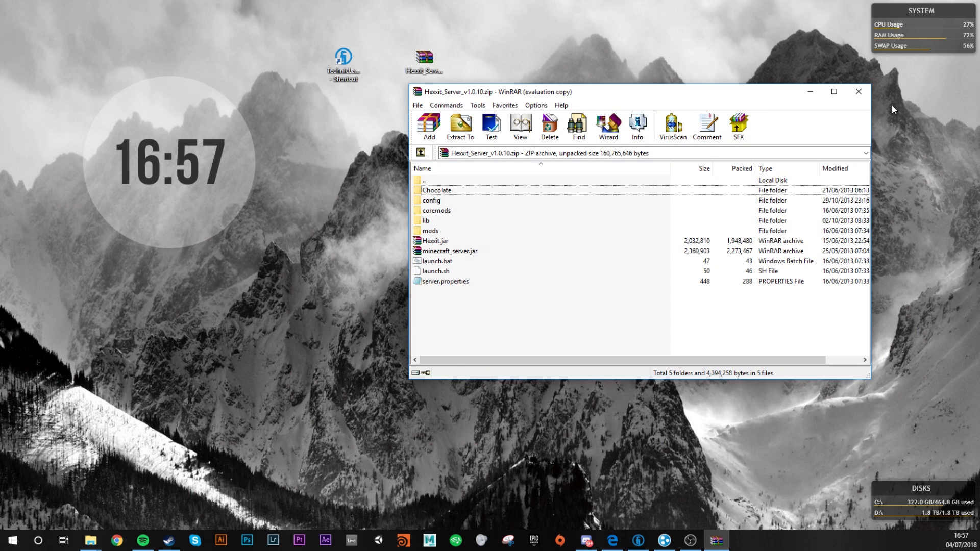
click(858, 91)
click(426, 60)
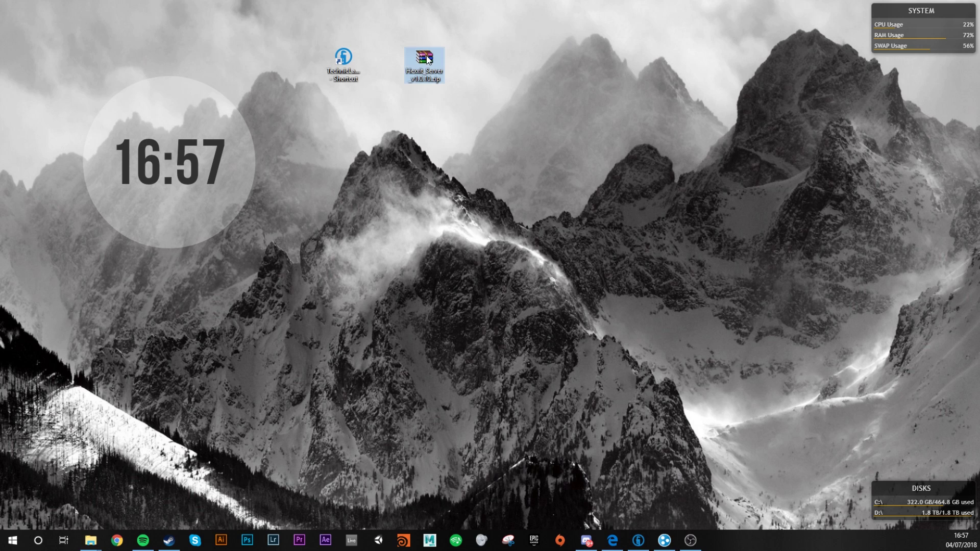
Step: Make a desktop folder named 'Hexxit Server', drag the server zip into it, and open it
right_click(483, 97)
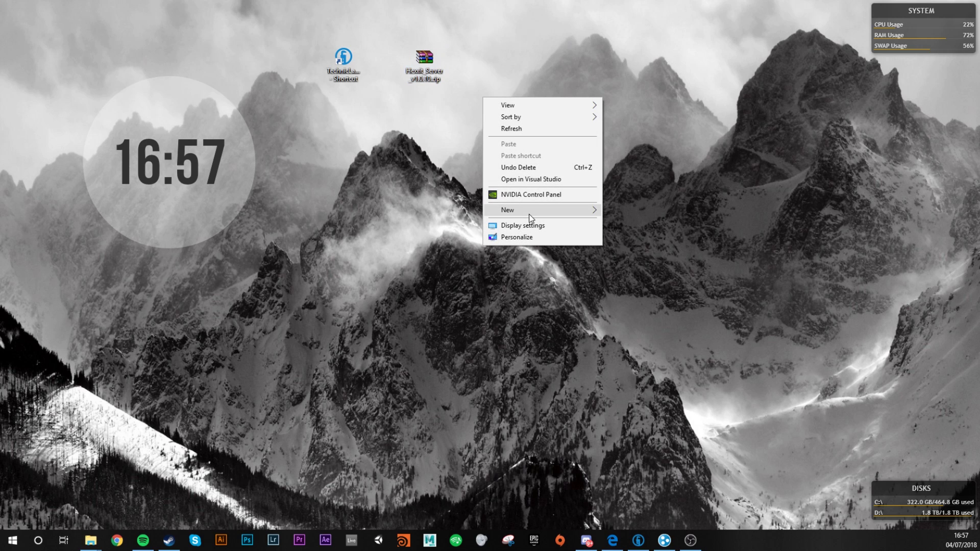
mouse_move(543, 210)
click(628, 209)
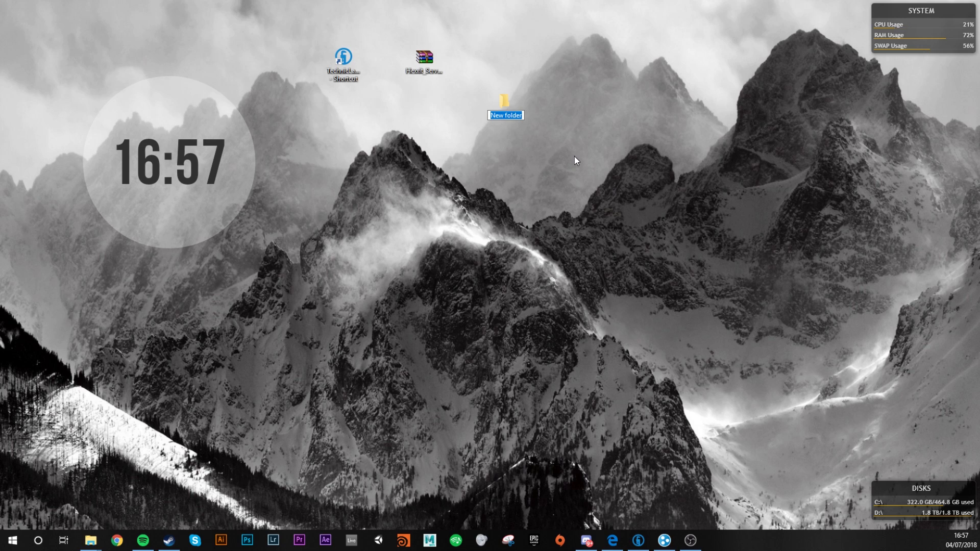
text(Hexxit )
text(Server)
key(Return)
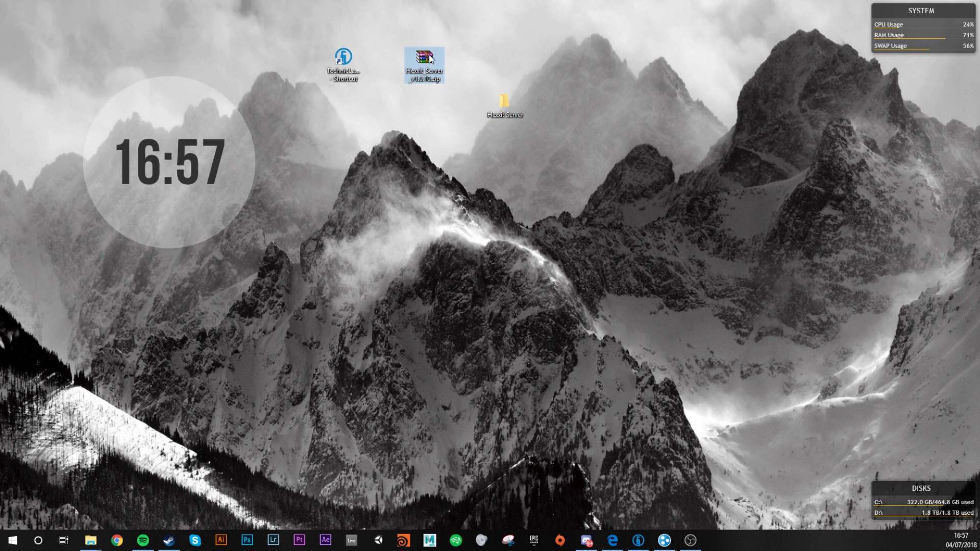
mouse_move(420, 64)
mouse_down()
mouse_move(511, 107)
mouse_move(515, 101)
mouse_up()
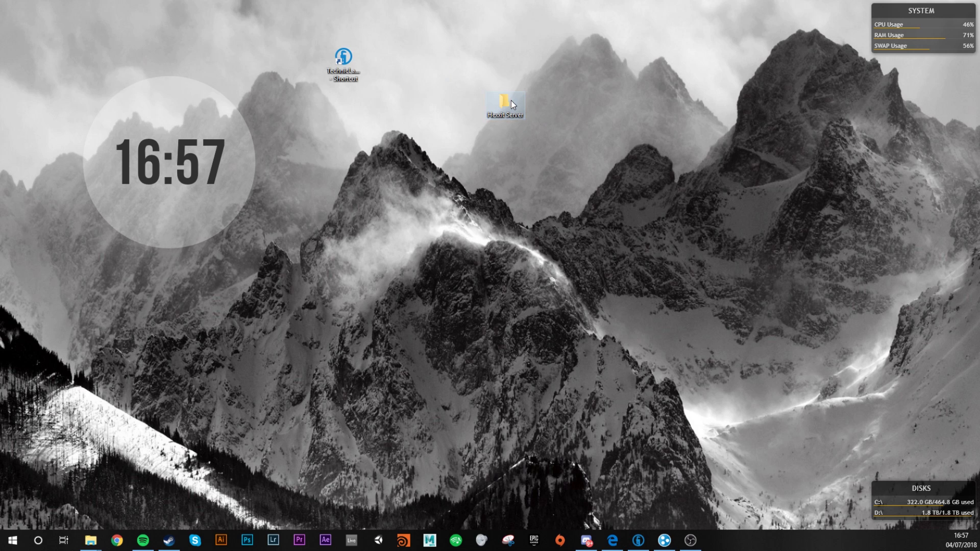
double_click(502, 104)
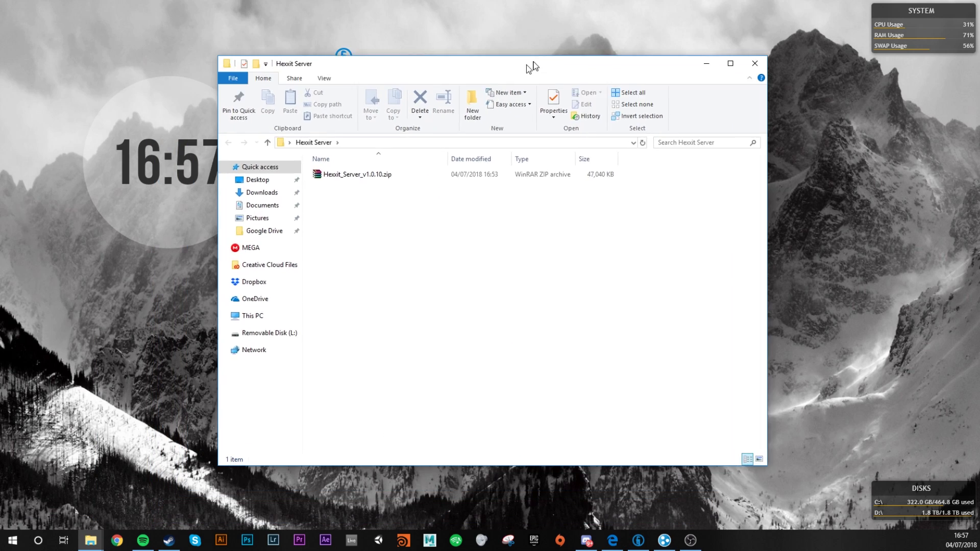
Step: Extract the Hexxit server zip into the Hexxit Server folder
drag(472, 117, 567, 32)
right_click(468, 142)
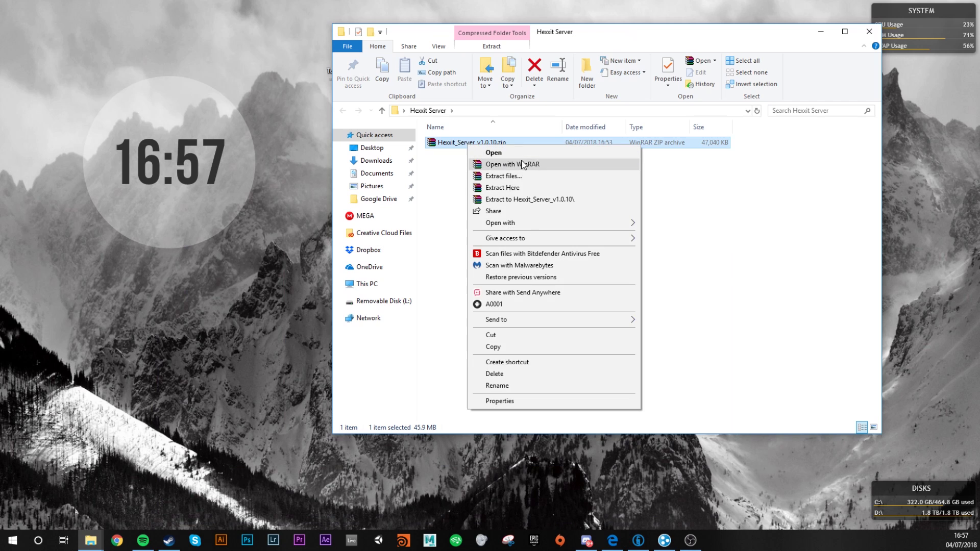
click(521, 188)
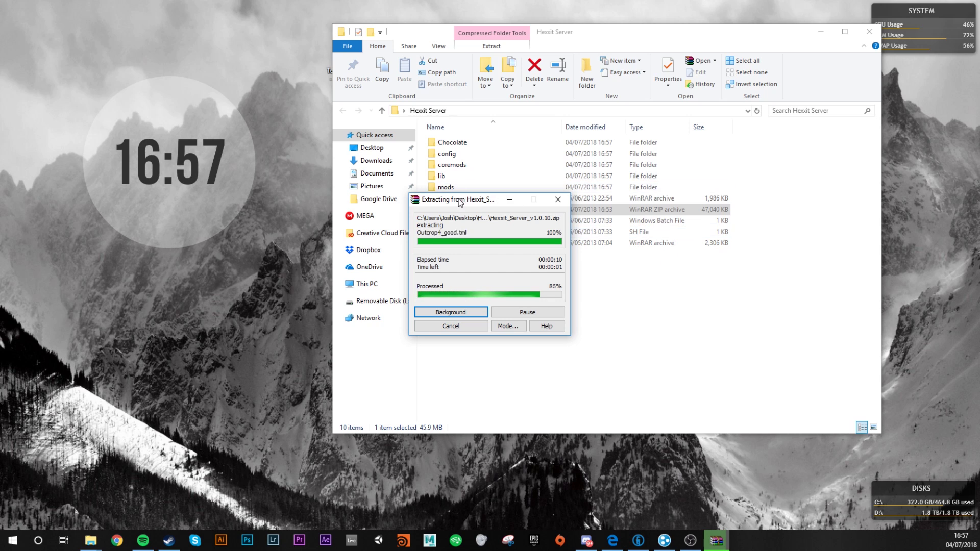
drag(472, 199, 702, 234)
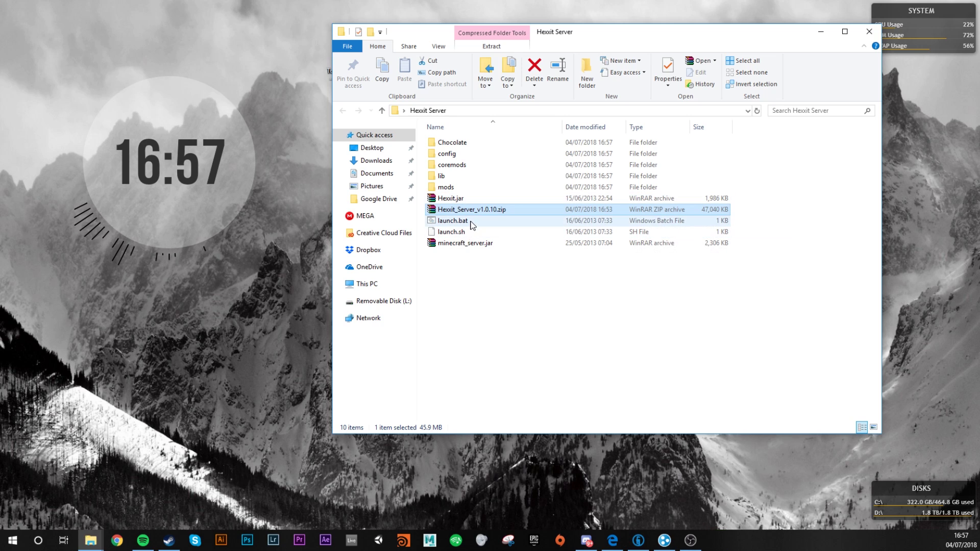
Step: Open launch.bat in Notepad for editing
click(486, 221)
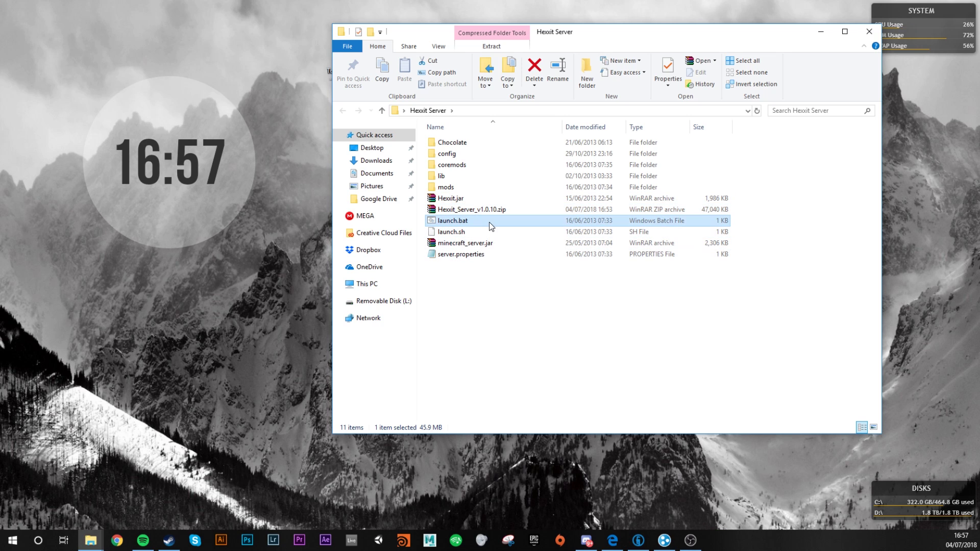
right_click(489, 222)
click(526, 232)
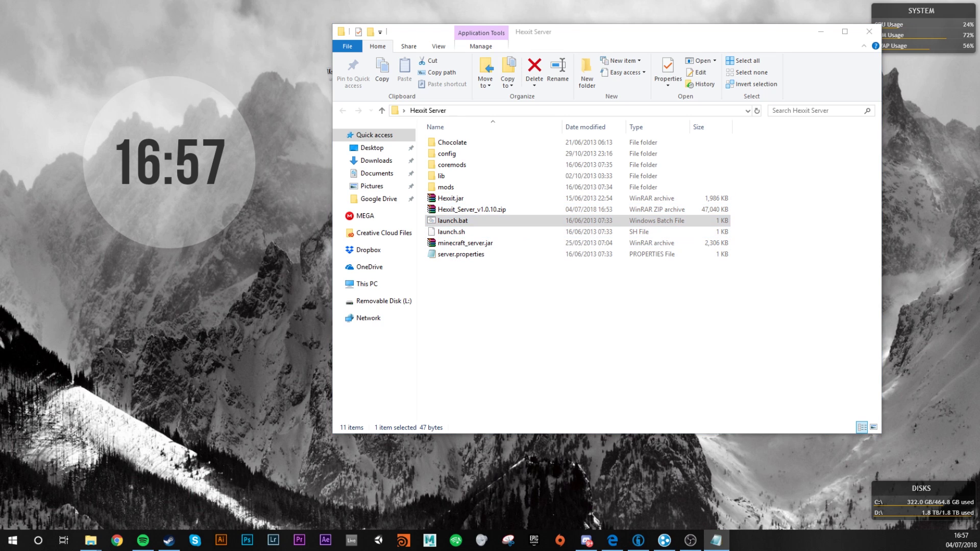
Step: Review launch.bat's java -Xmx3G -Xms2G -jar Hexxit.jar nogui line, then close Notepad
drag(96, 195, 552, 159)
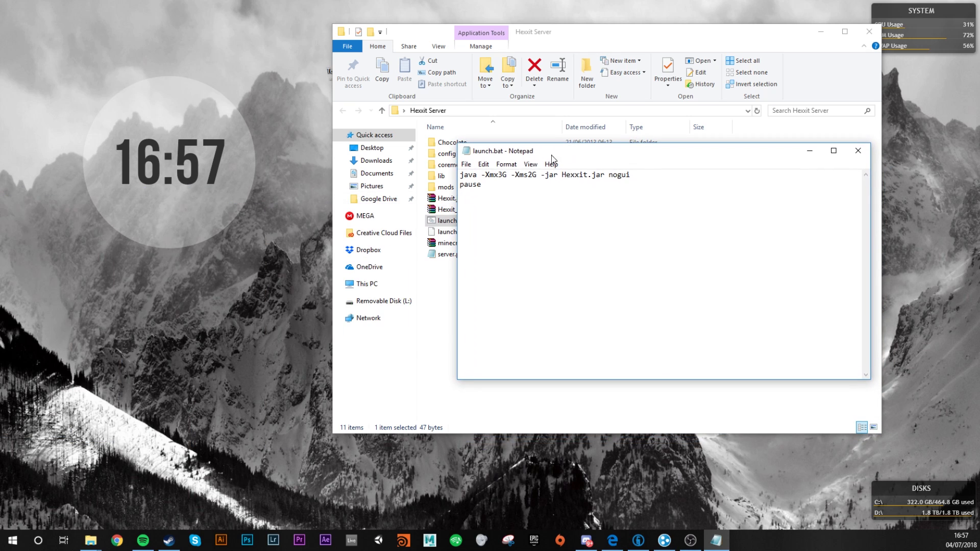
drag(482, 176, 628, 180)
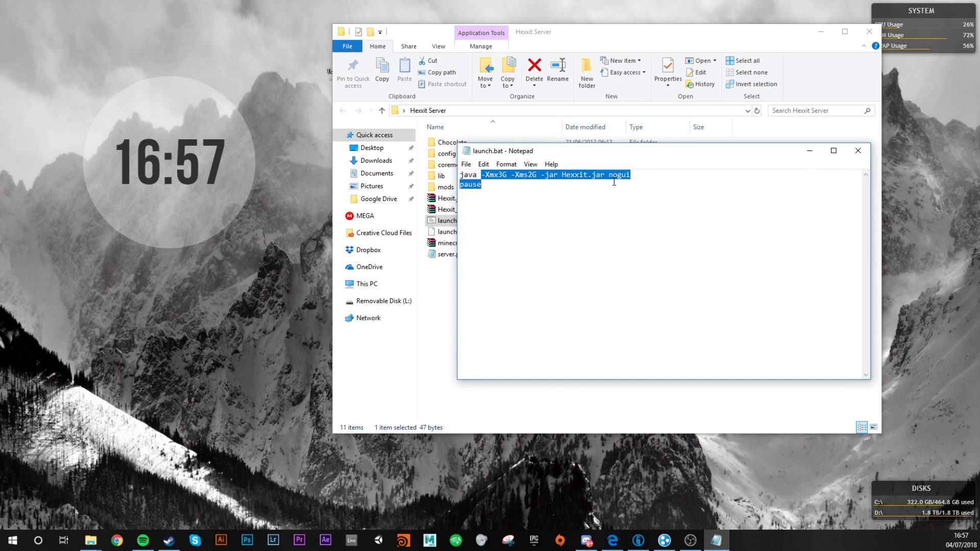
click(552, 170)
mouse_move(581, 156)
mouse_down()
mouse_move(667, 159)
mouse_move(696, 134)
mouse_move(681, 129)
mouse_up()
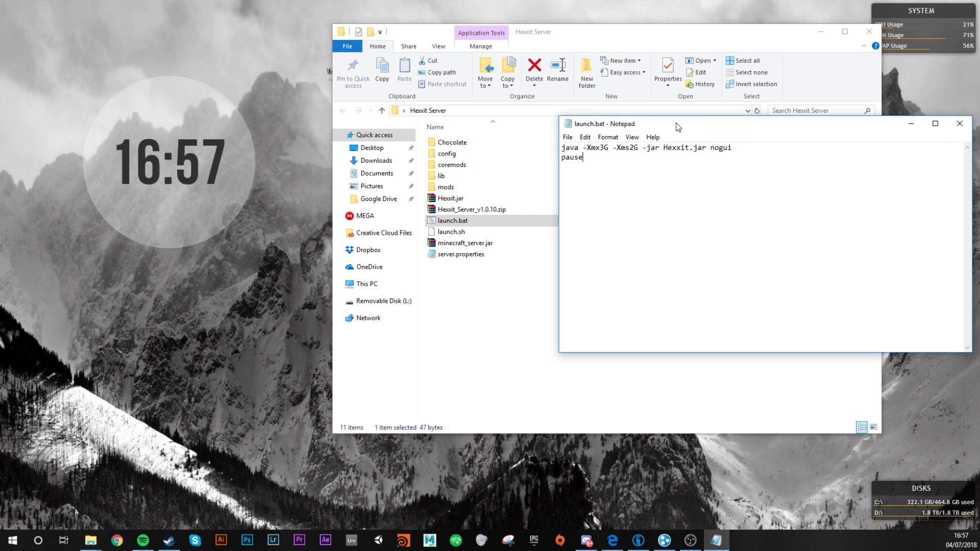
click(959, 125)
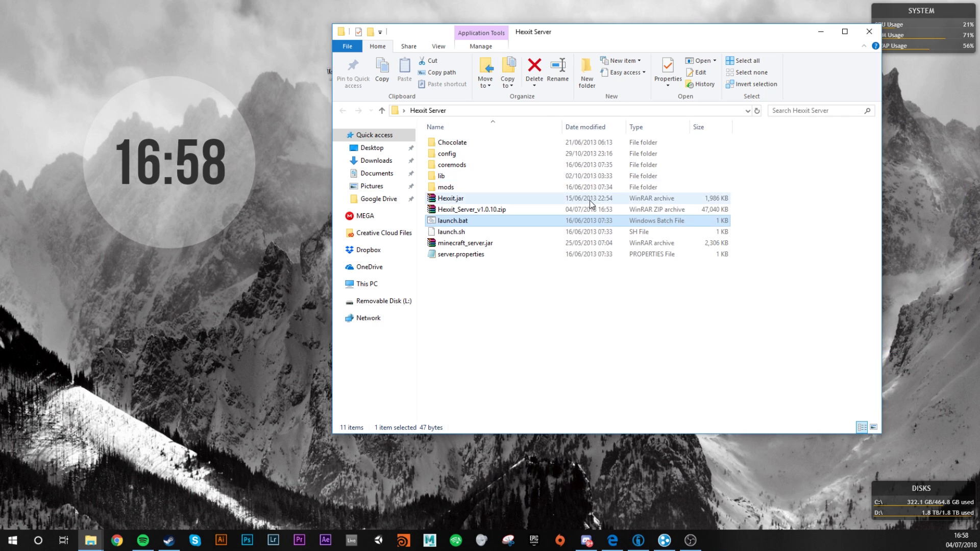
Step: Run launch.bat and arrange the console and folder windows until the server reports Done
double_click(516, 226)
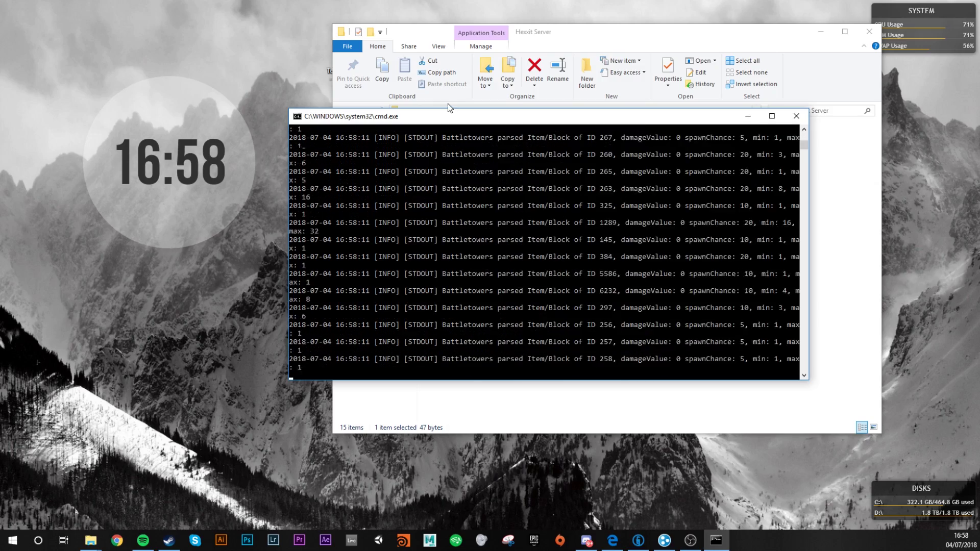
drag(460, 117, 625, 189)
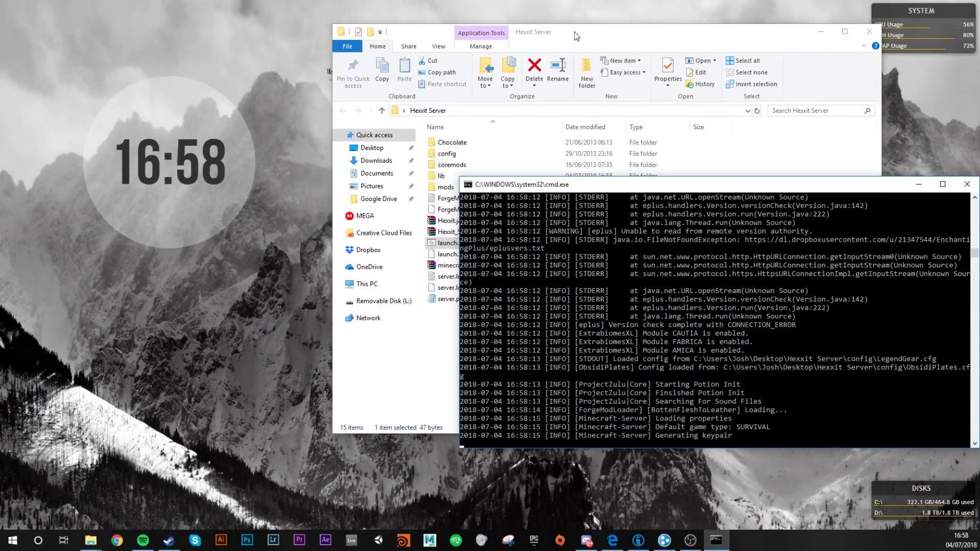
drag(575, 31, 294, 26)
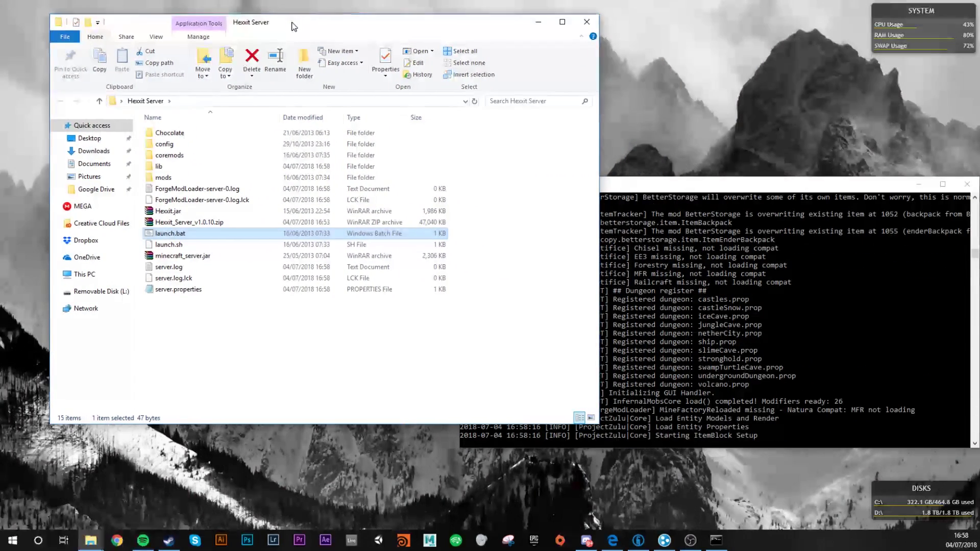
click(642, 186)
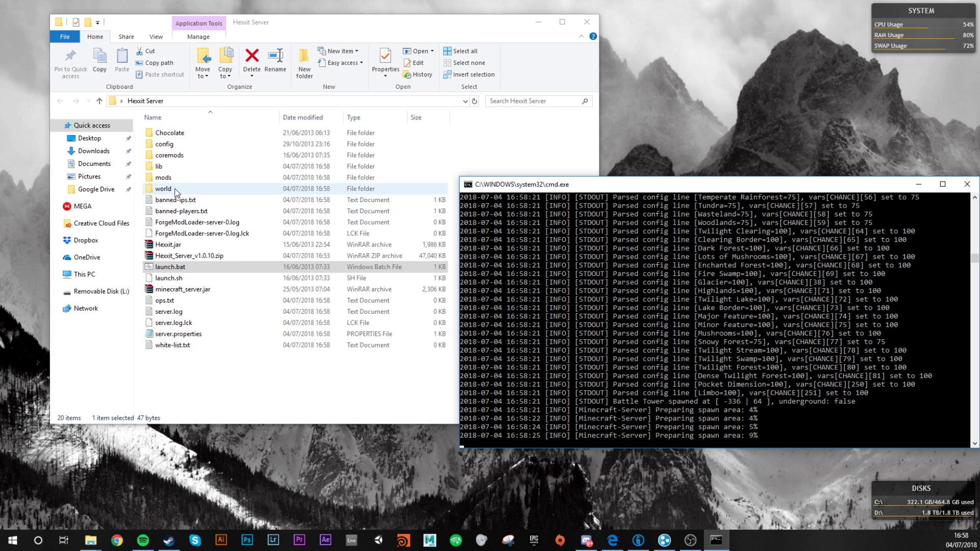
click(198, 188)
click(707, 240)
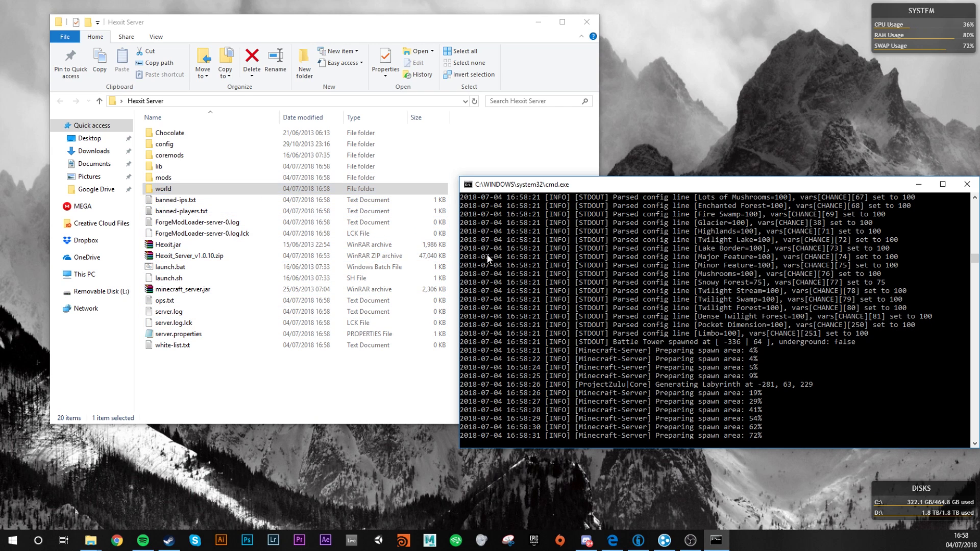
click(208, 334)
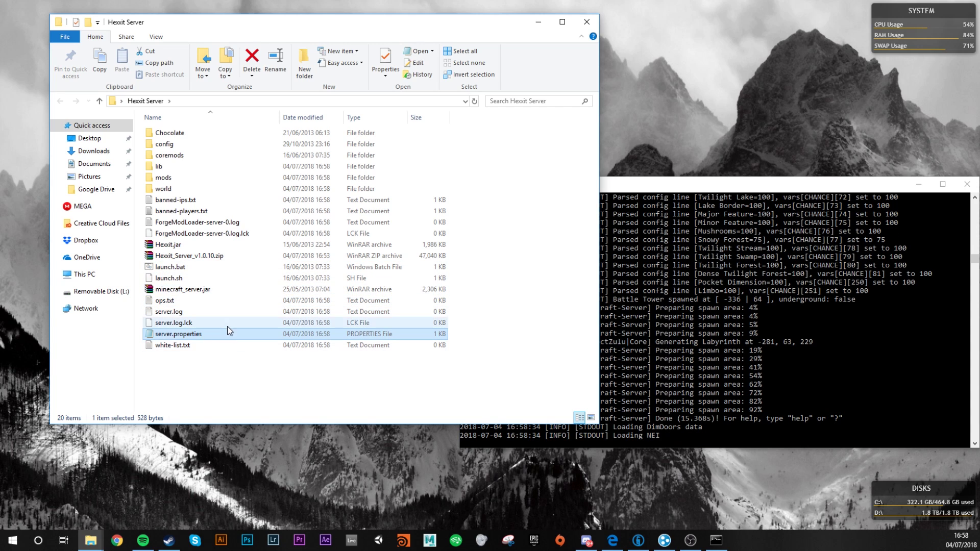
click(201, 267)
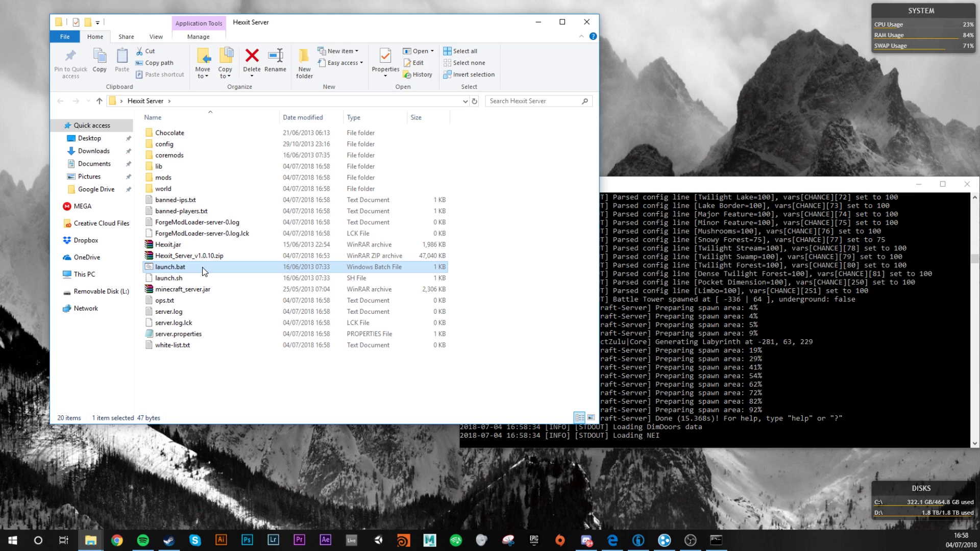
Step: Reopen launch.bat in Notepad and inspect its java -Xmx3G -Xms2G memory flags
right_click(203, 271)
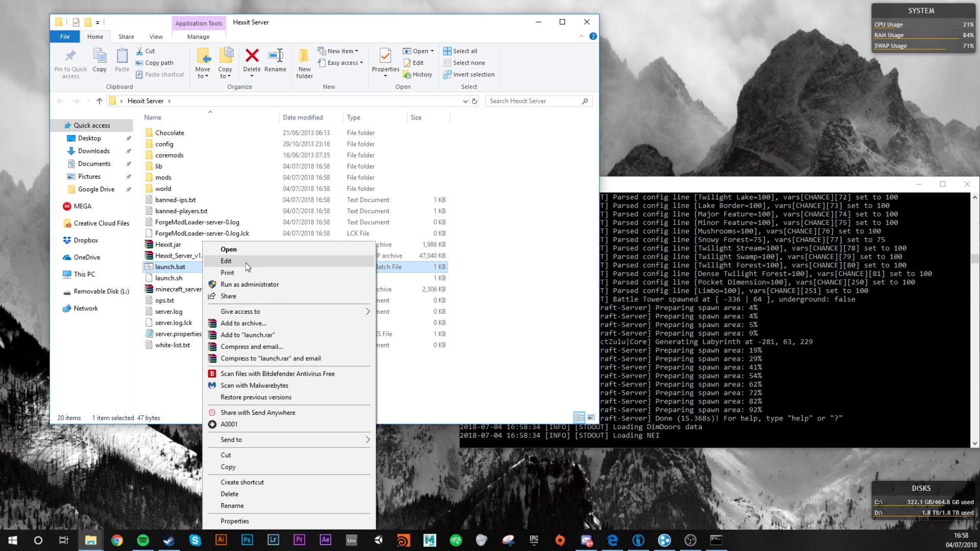
click(246, 262)
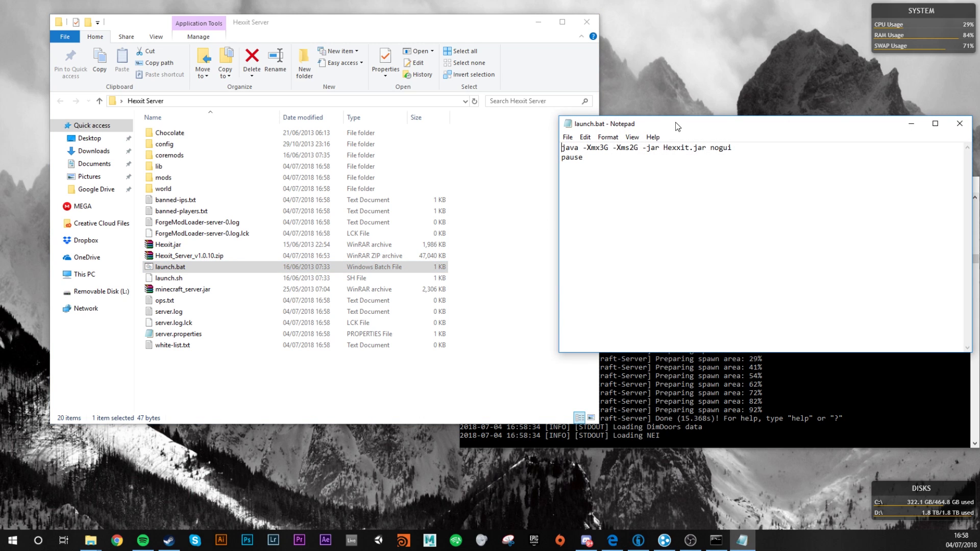
drag(677, 124, 507, 120)
mouse_move(417, 145)
mouse_down()
mouse_move(473, 146)
mouse_move(390, 142)
mouse_up()
click(470, 146)
click(429, 150)
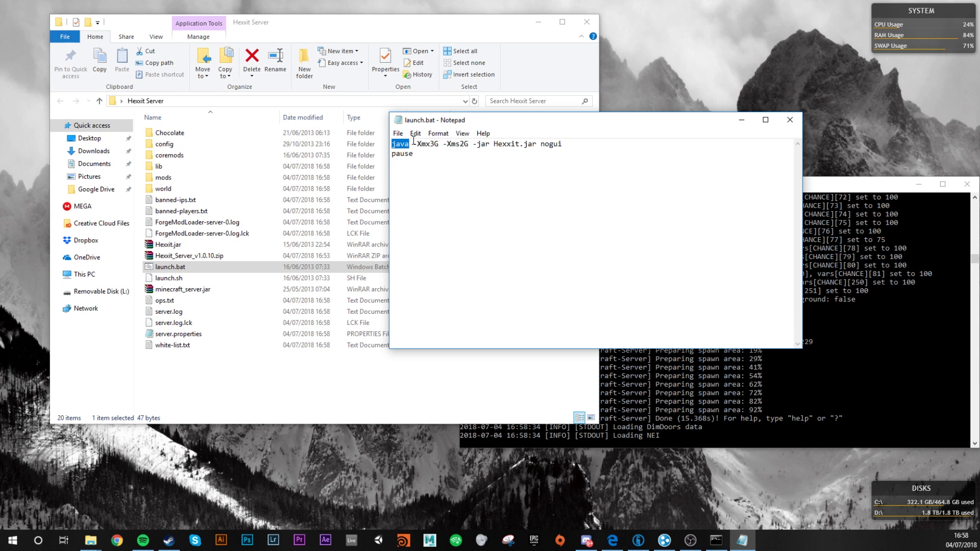
click(406, 144)
double_click(410, 145)
click(409, 144)
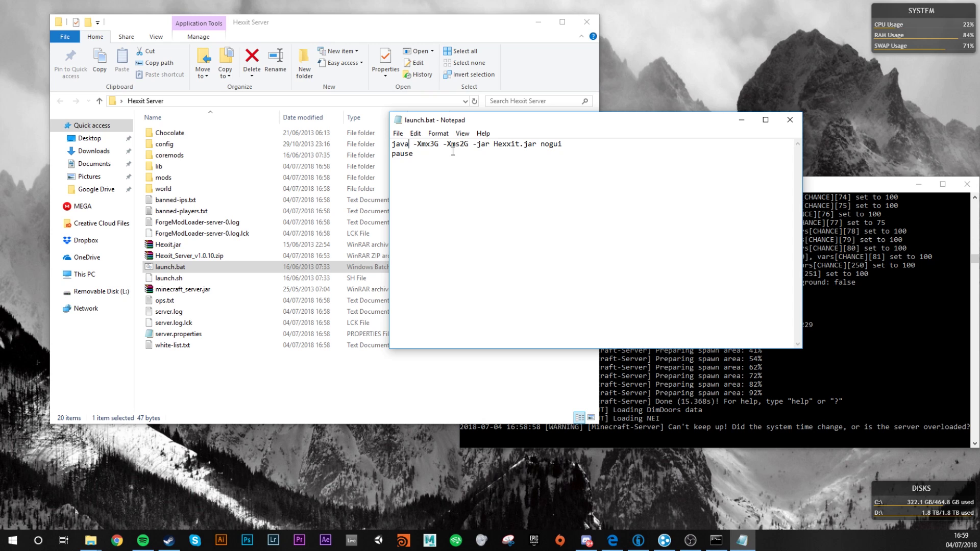
Step: Close the launch.bat Notepad window and move the server console into view
click(934, 324)
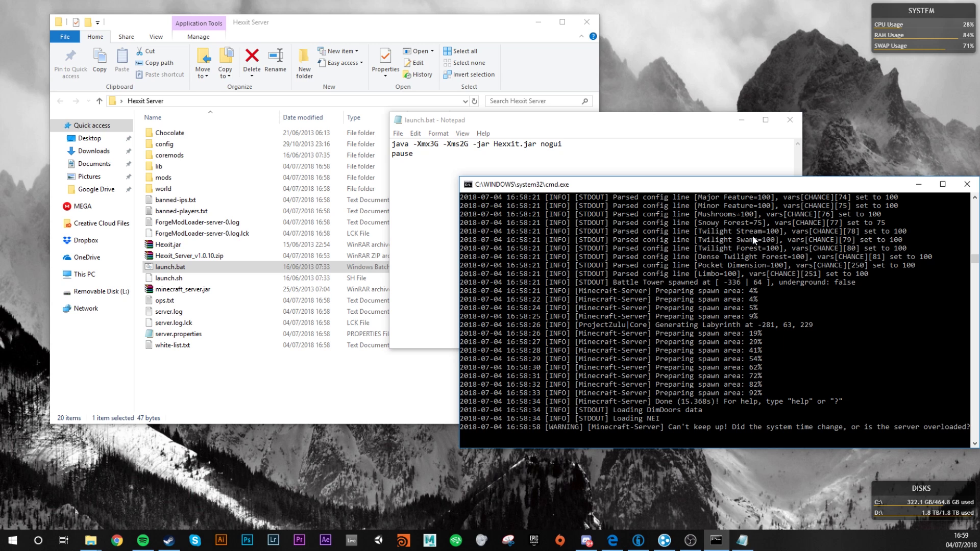
click(622, 122)
click(790, 119)
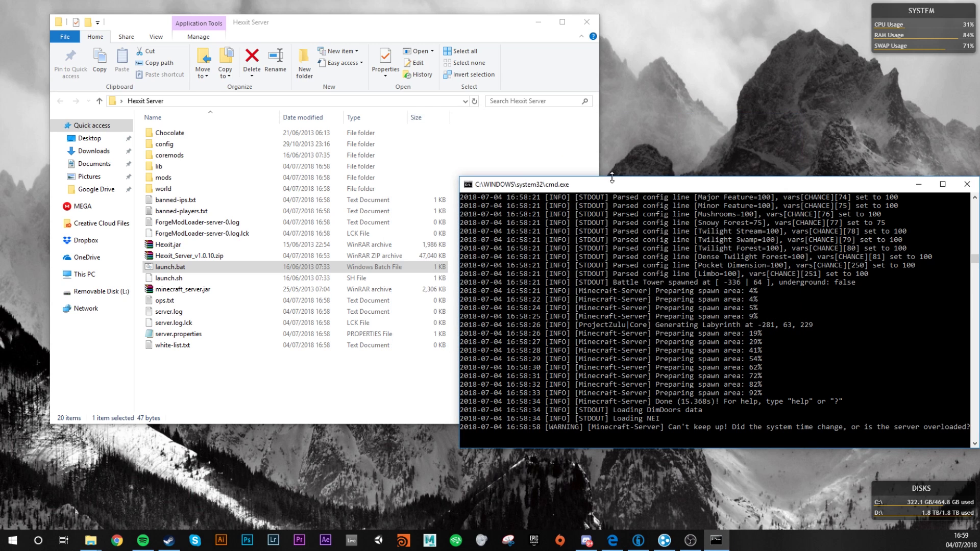
drag(584, 186, 553, 133)
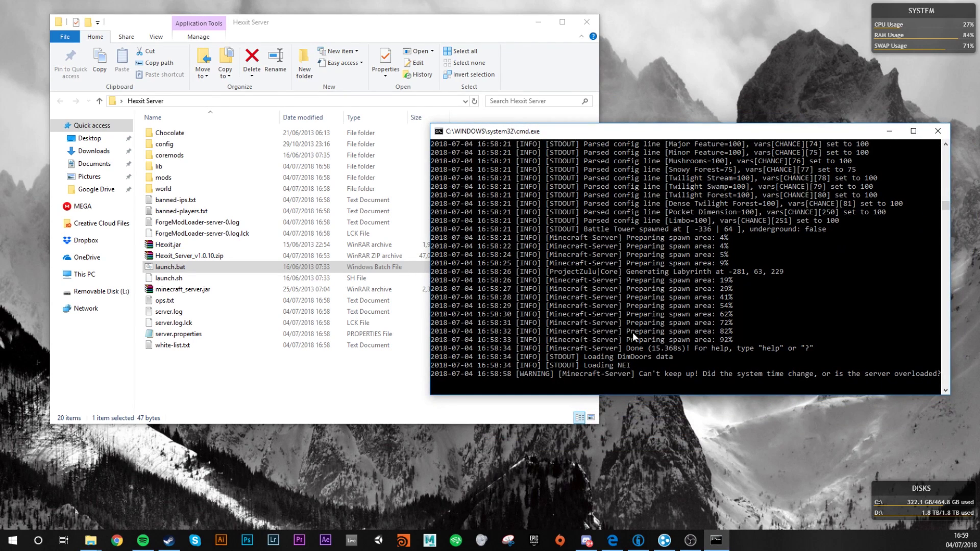
click(486, 23)
Step: Enter stop in the console to save the worlds, then dismiss the pause prompt
click(744, 318)
text(stop)
key(Return)
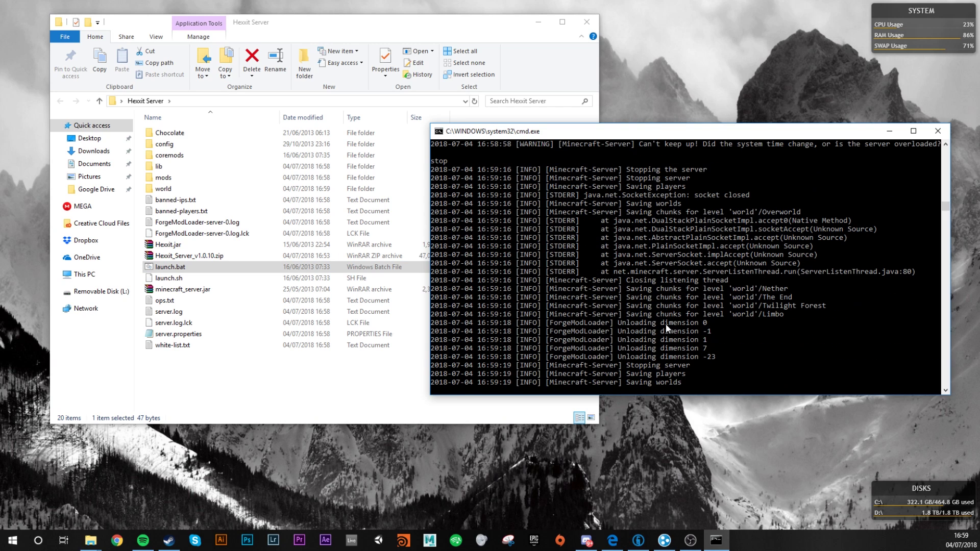
click(616, 349)
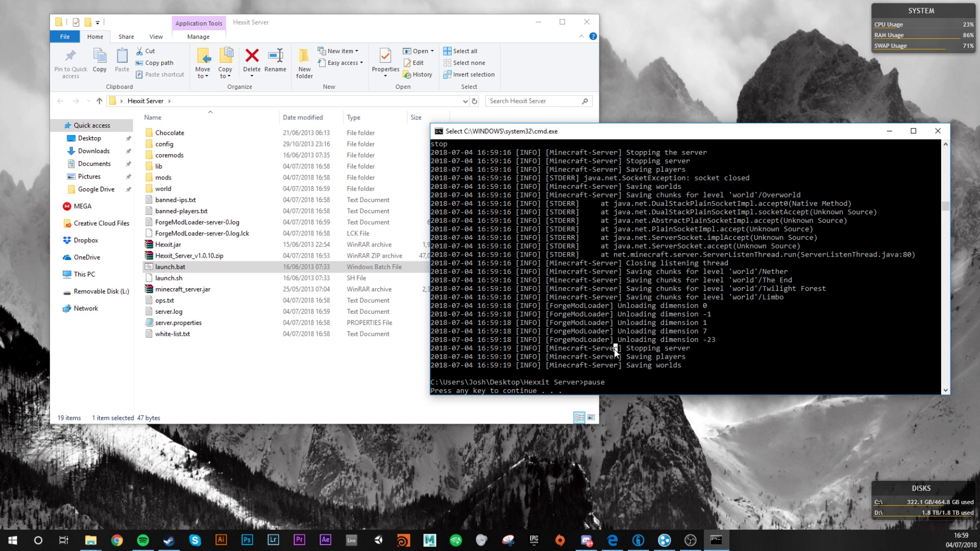
key(Escape)
key(Return)
Step: Open server.properties and copy this computer's Hamachi IPv4 address
click(368, 368)
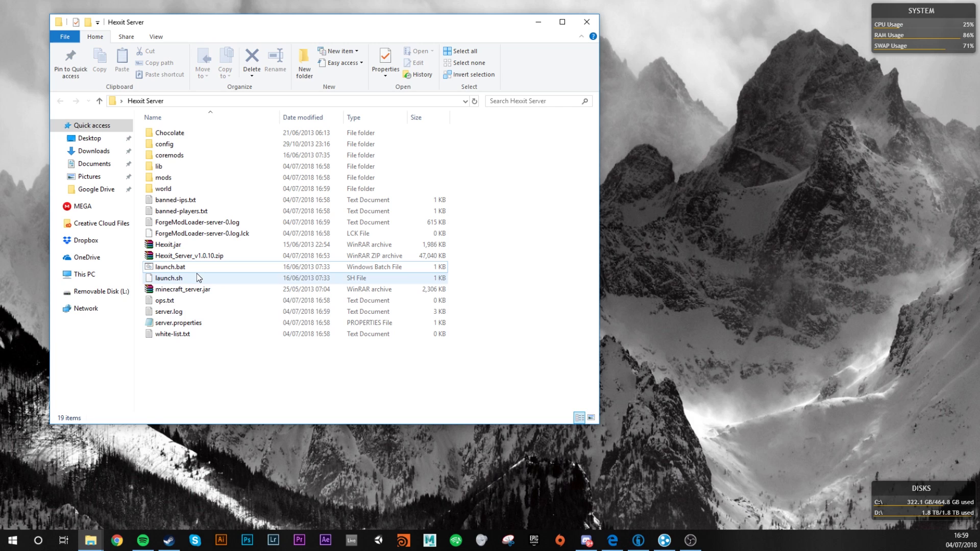
double_click(198, 323)
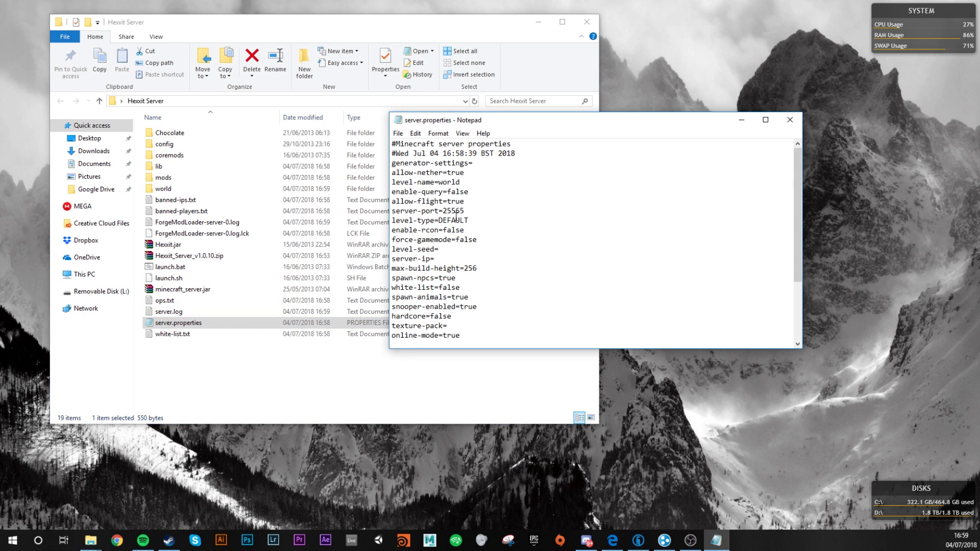
click(458, 261)
click(665, 541)
right_click(357, 198)
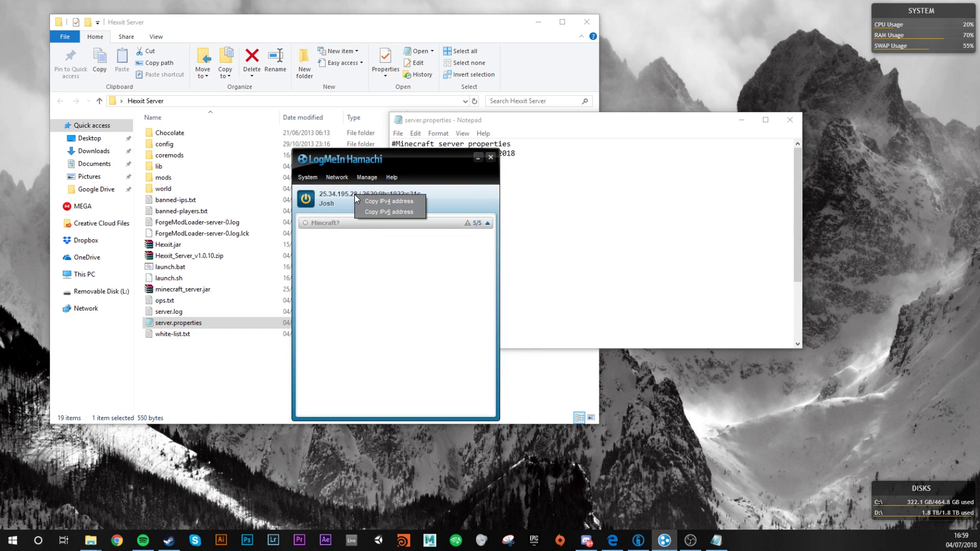
click(392, 201)
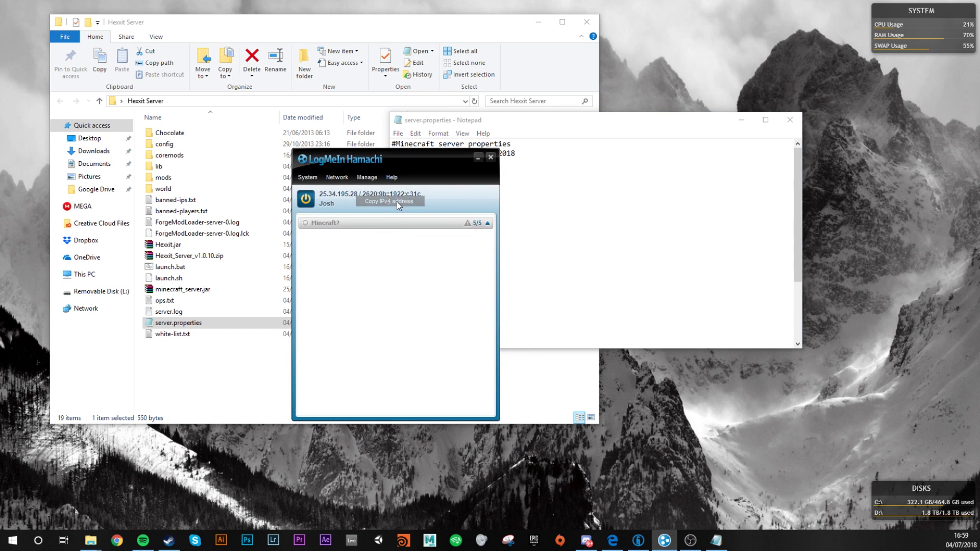
Step: Paste 25.34.195.28 after server-ip= and save server.properties when closing it
click(636, 239)
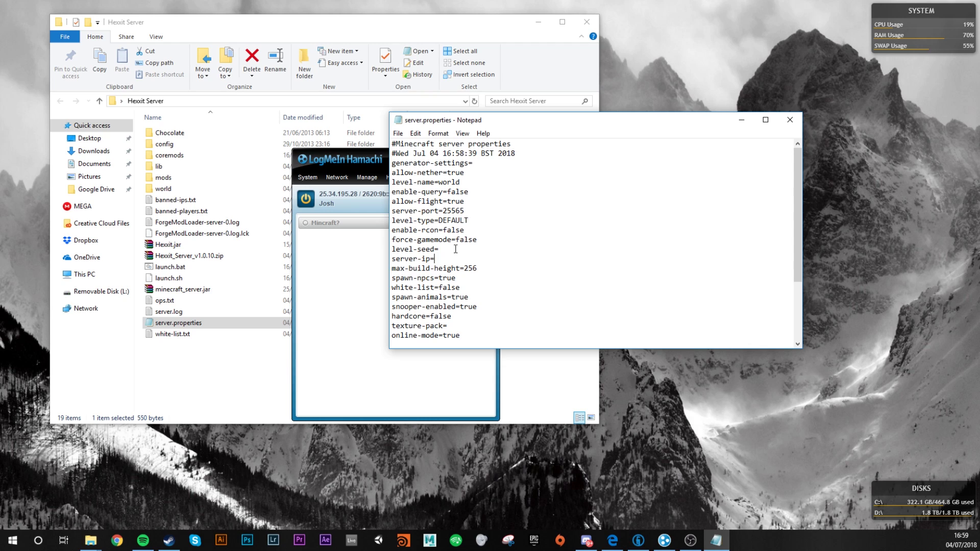
key(ctrl+v)
click(790, 120)
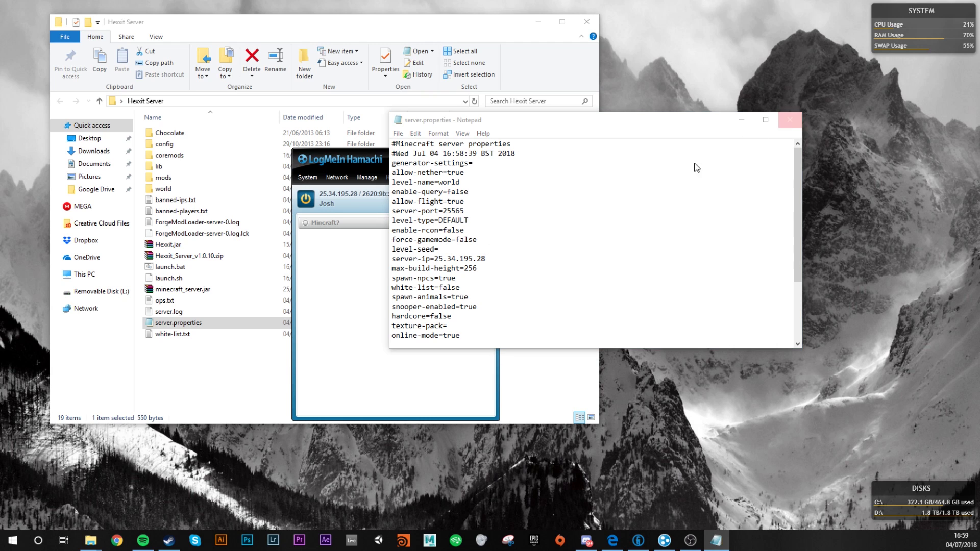
drag(500, 208, 643, 197)
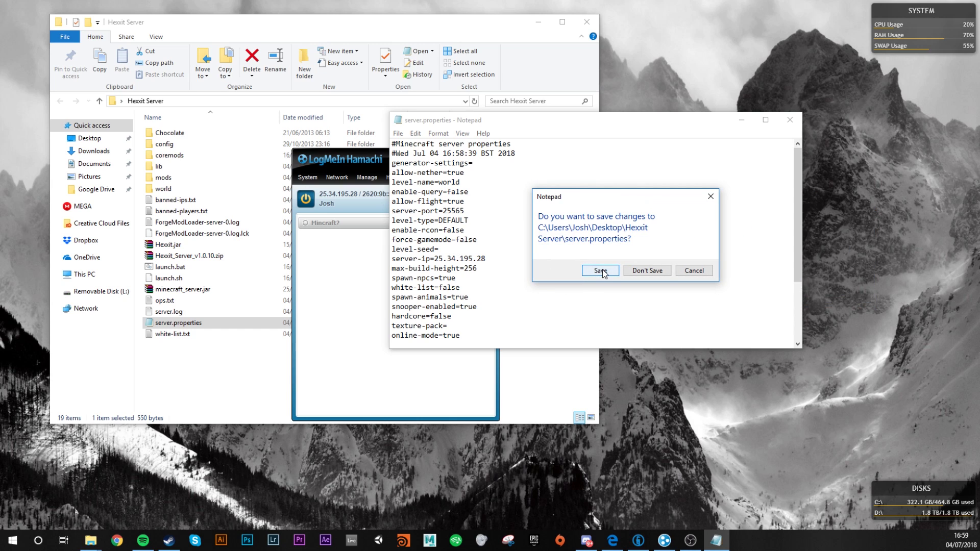
click(600, 271)
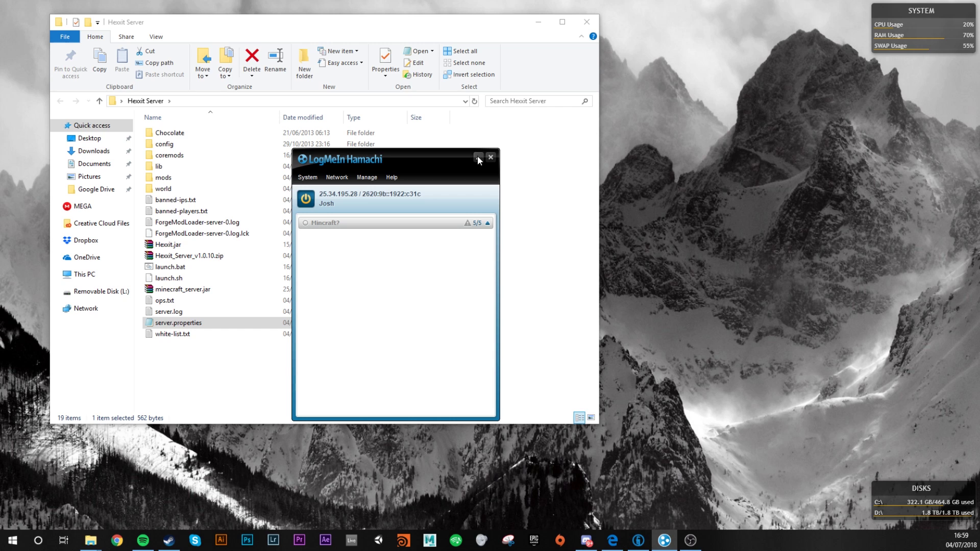
Step: Close Hamachi, relaunch the server from launch.bat, close Explorer, and open Technic Launcher
click(490, 159)
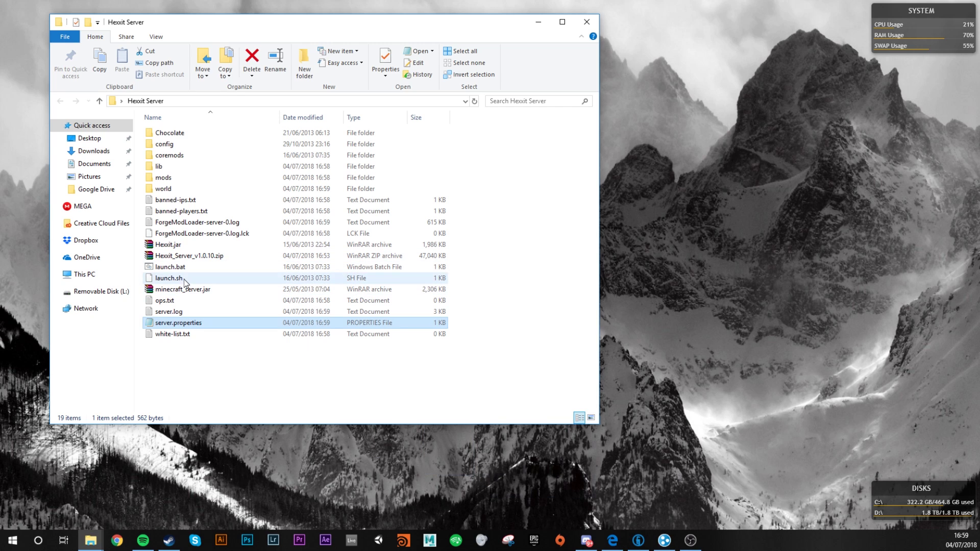
click(170, 267)
double_click(170, 266)
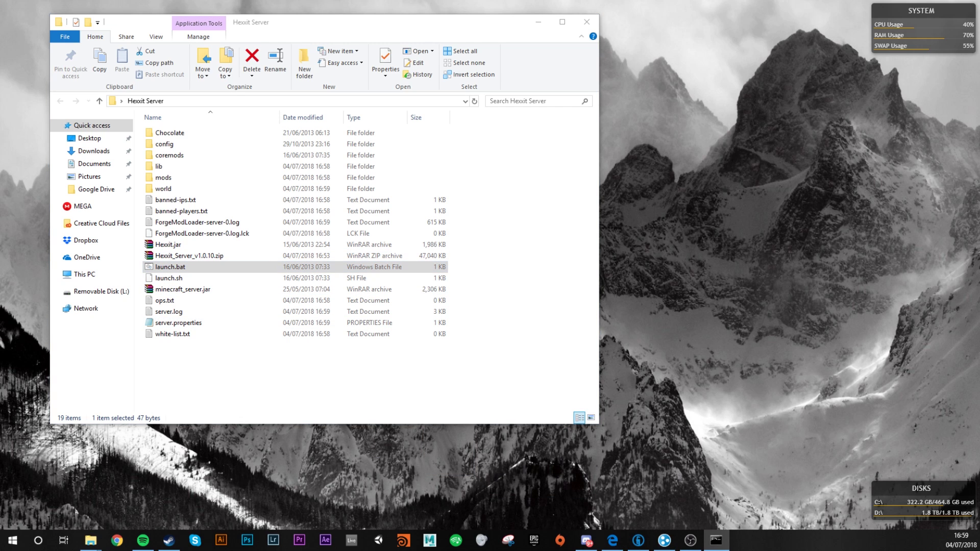
drag(536, 164, 674, 207)
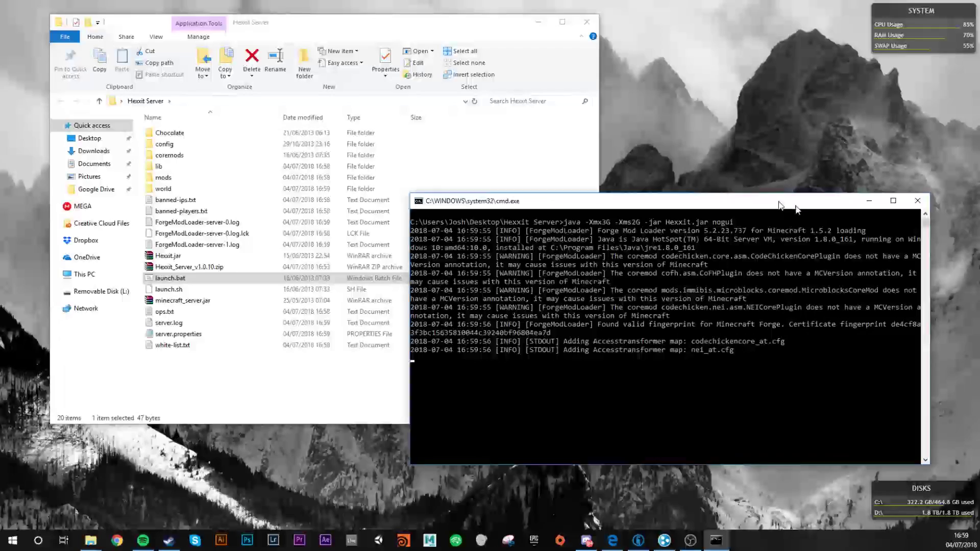
click(586, 22)
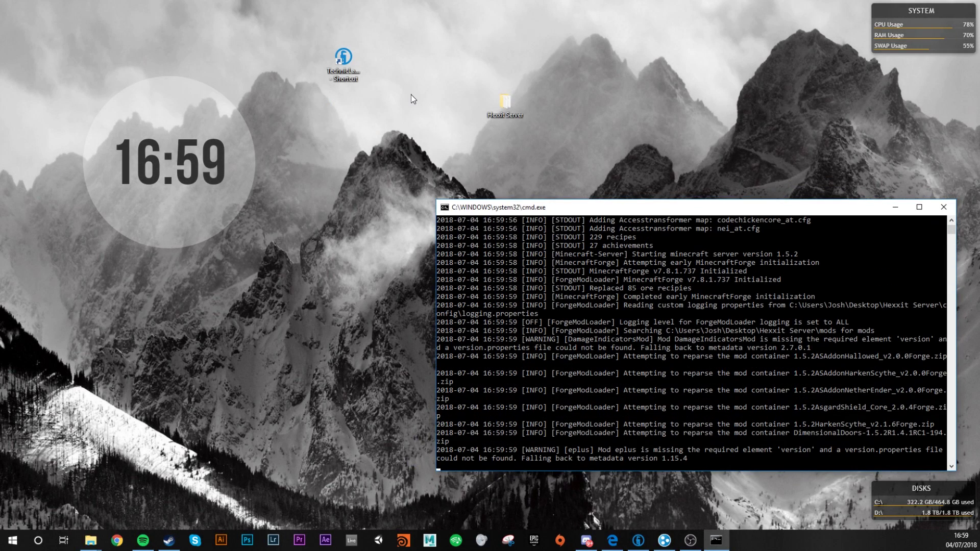
click(348, 56)
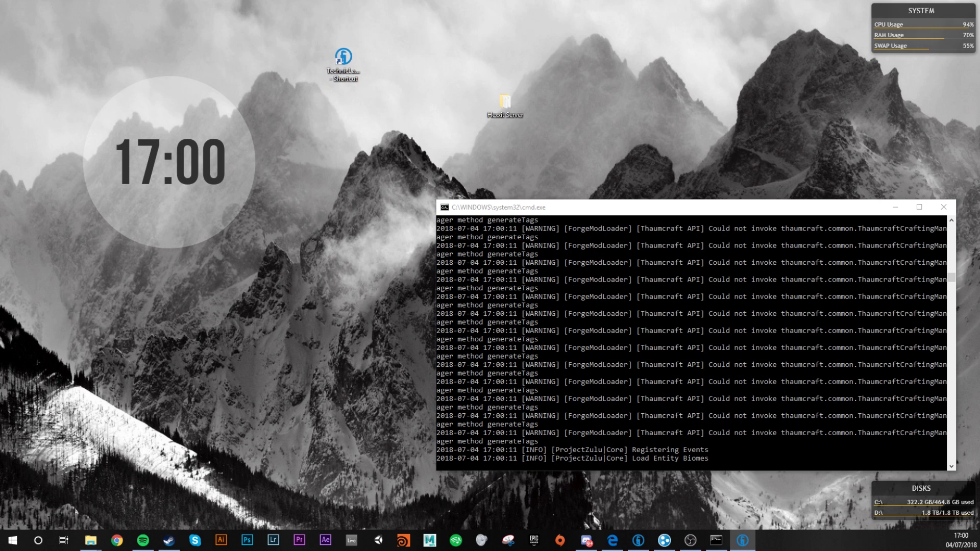
mouse_move(183, 246)
mouse_down()
mouse_move(288, 246)
mouse_move(8, 245)
mouse_up()
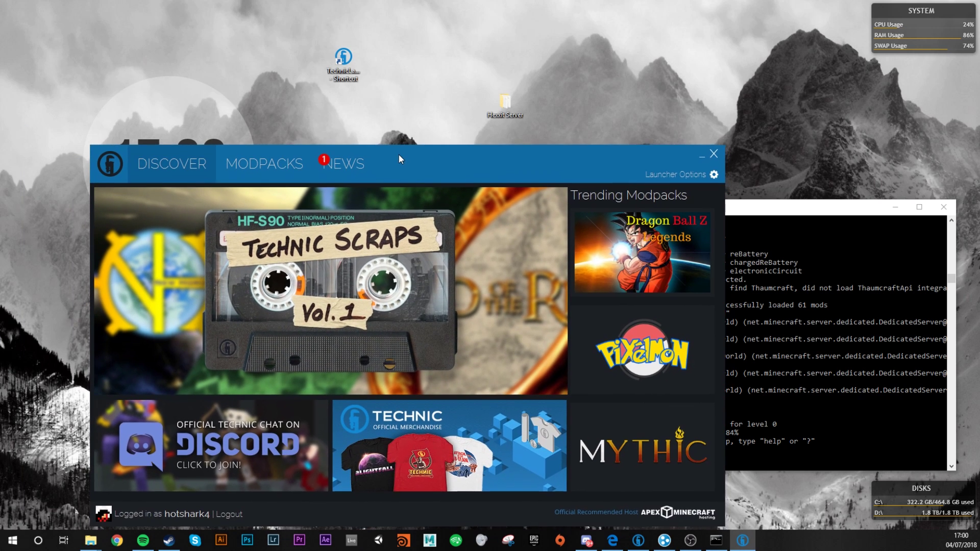
Step: Select Hexxit in Technic Launcher's Modpacks list and install version 1.0.10
drag(399, 155, 340, 92)
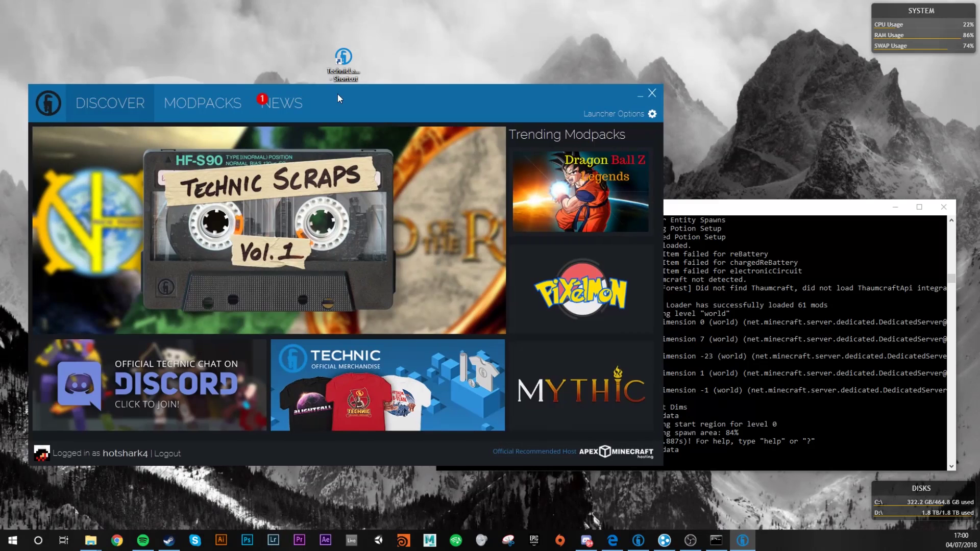
click(193, 102)
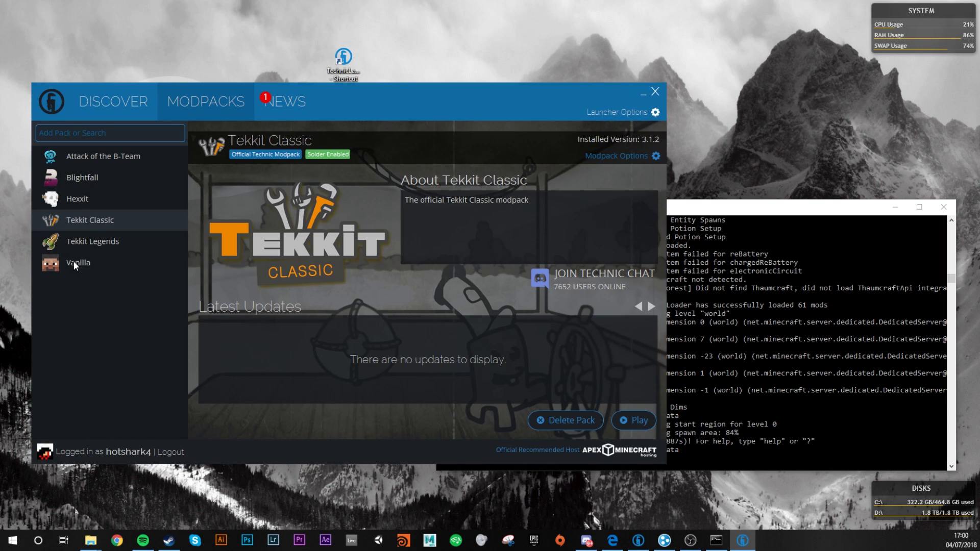
click(84, 134)
click(87, 197)
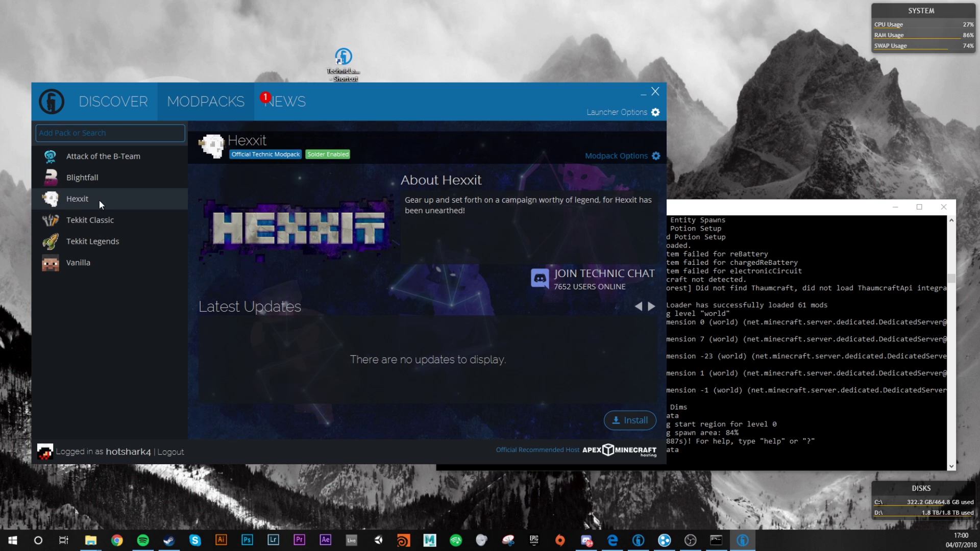
click(632, 421)
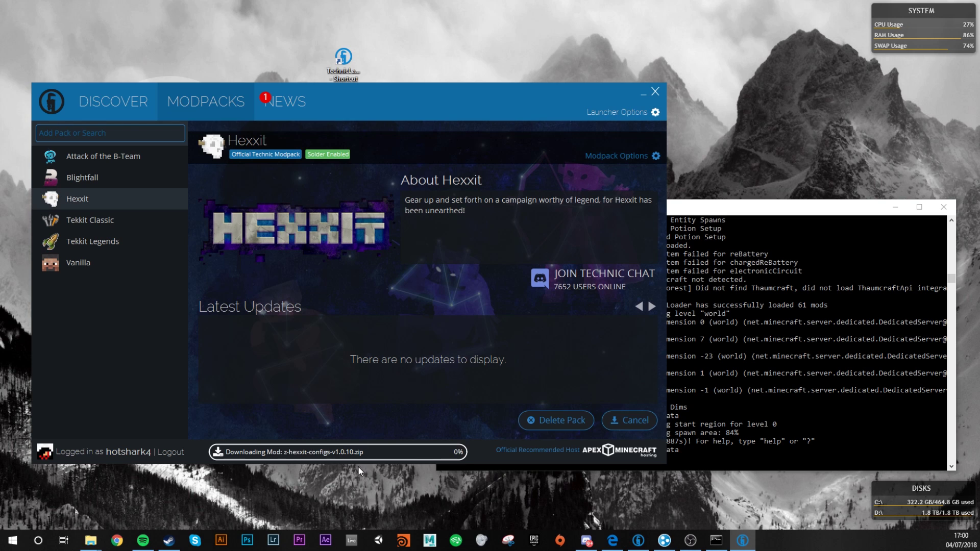
drag(357, 90, 362, 44)
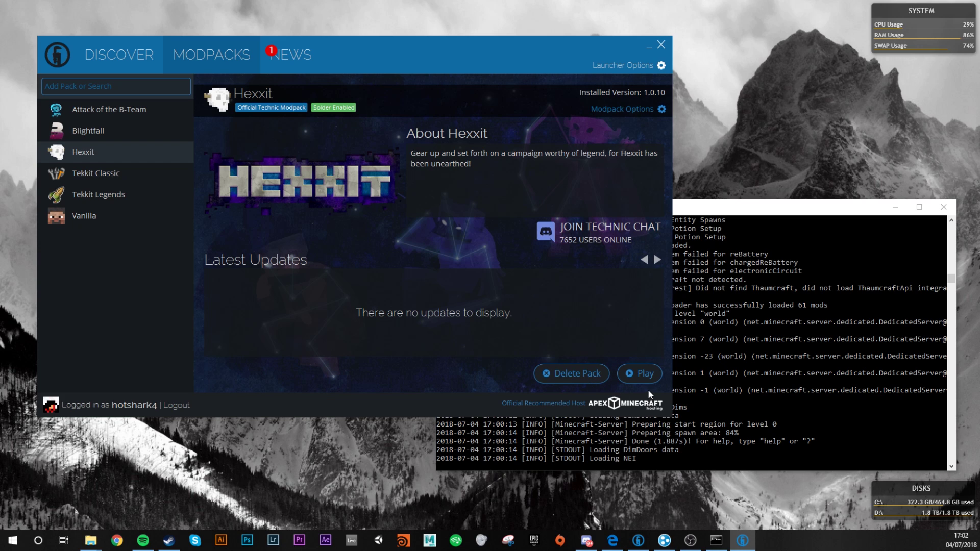
Step: Play Hexxit from the launcher and wait for the Minecraft 1.5.2 menu with 68 mods
click(642, 371)
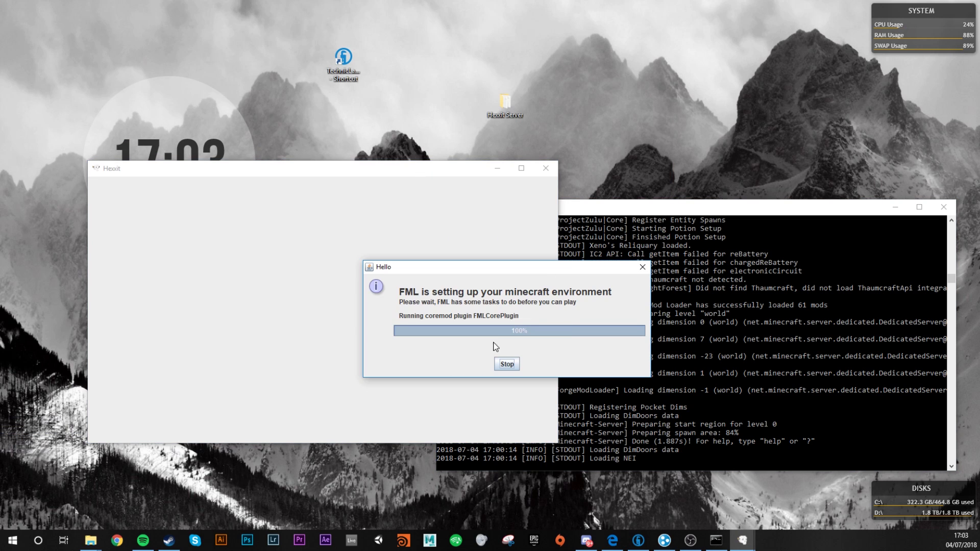
drag(301, 172, 336, 85)
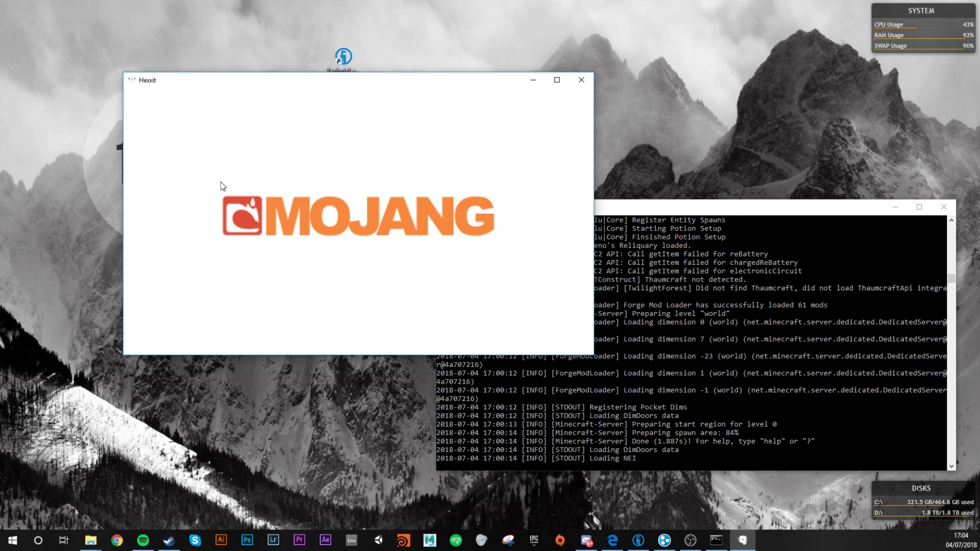
click(613, 209)
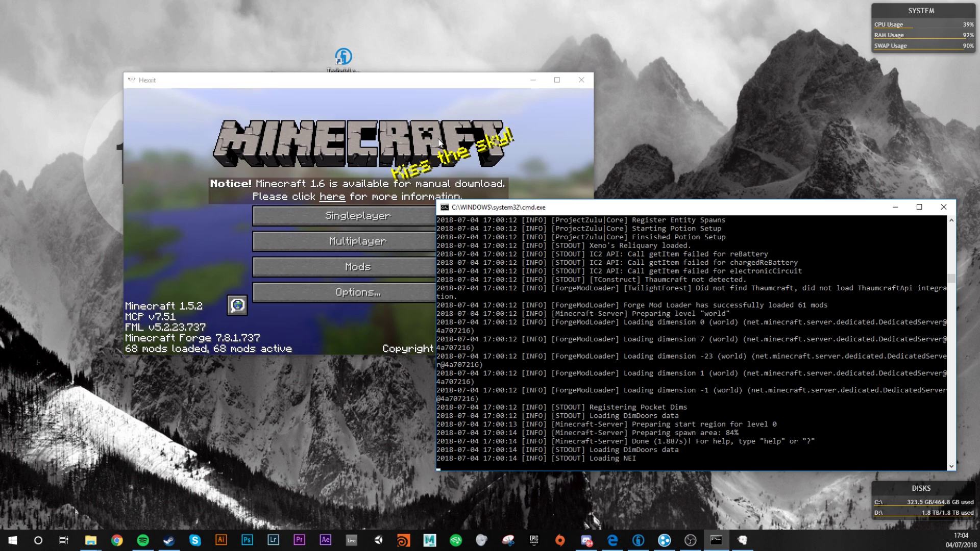
Step: Bring Hexxit forward, open Multiplayer, and move the Java firewall alert aside
click(359, 142)
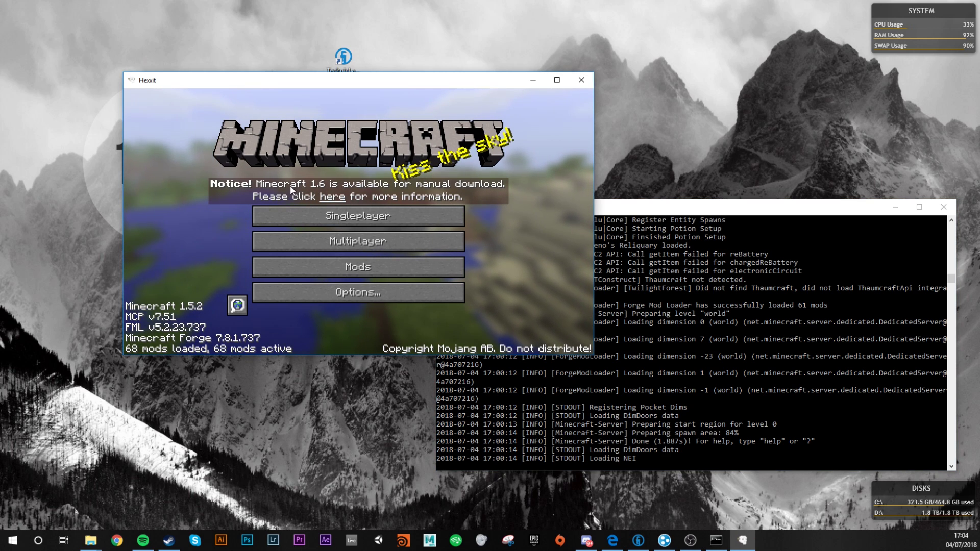
click(384, 243)
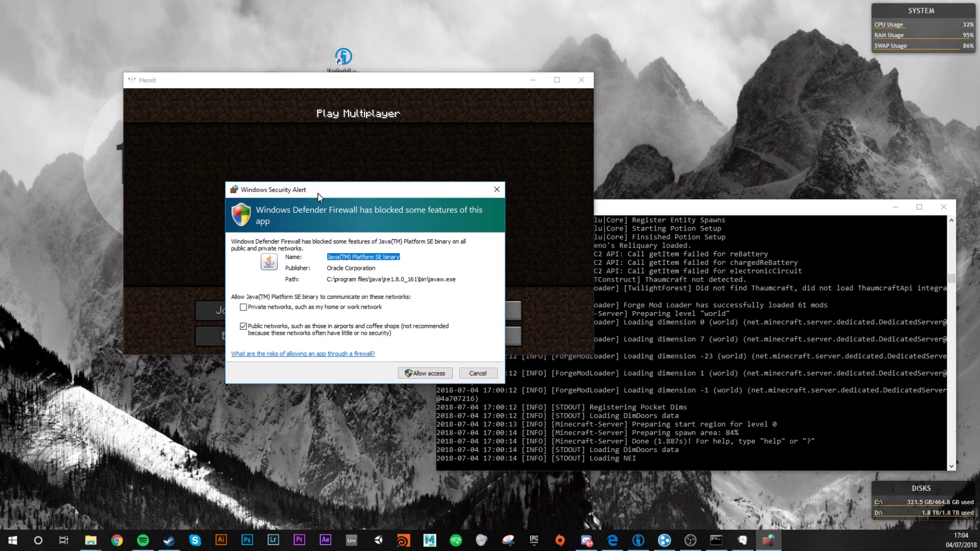
drag(318, 196, 335, 192)
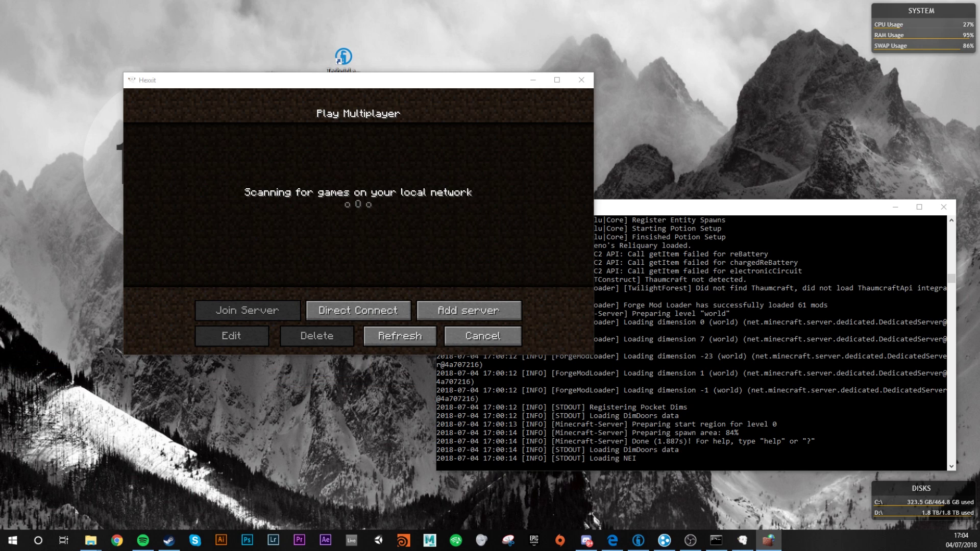
Step: Add a server entry with address 25.34.195.28 and select it in the list
click(467, 311)
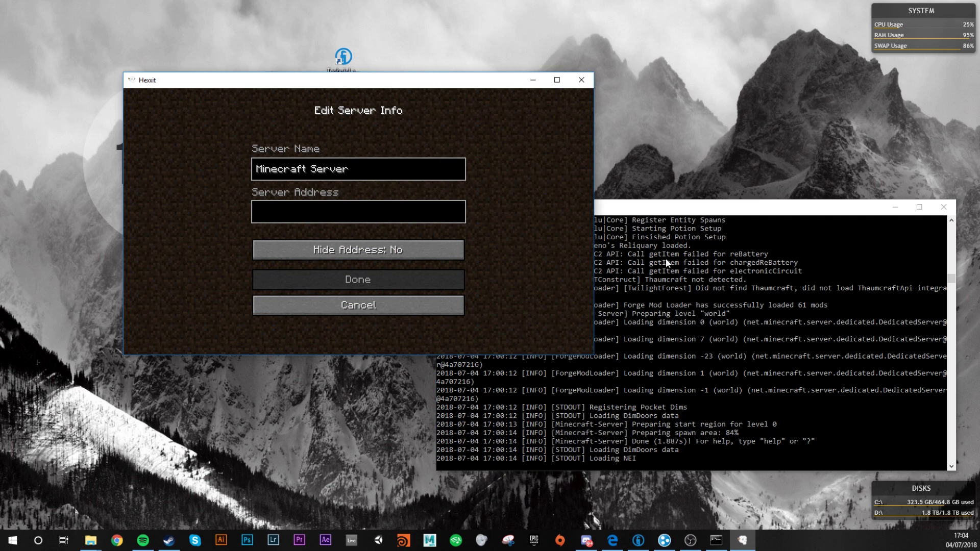
text(25.34.195.28)
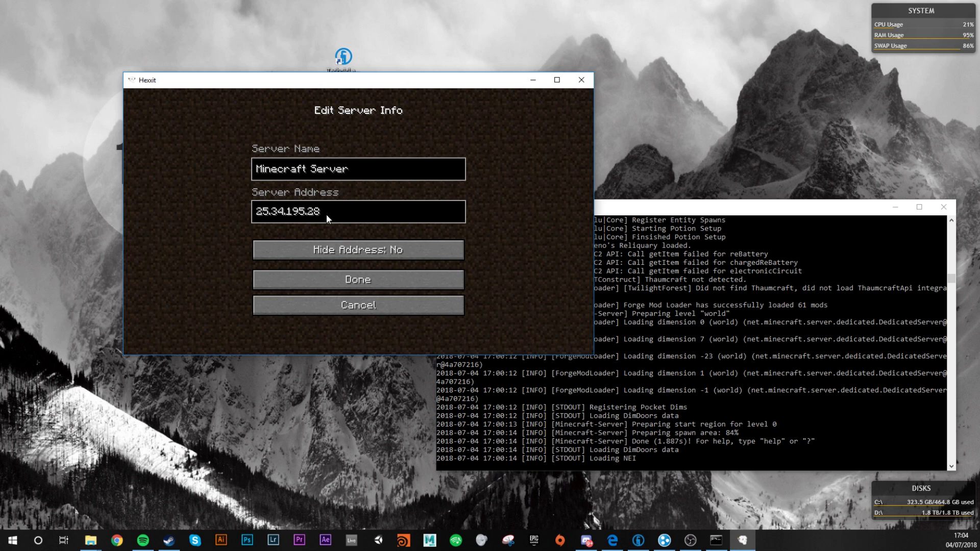
click(359, 280)
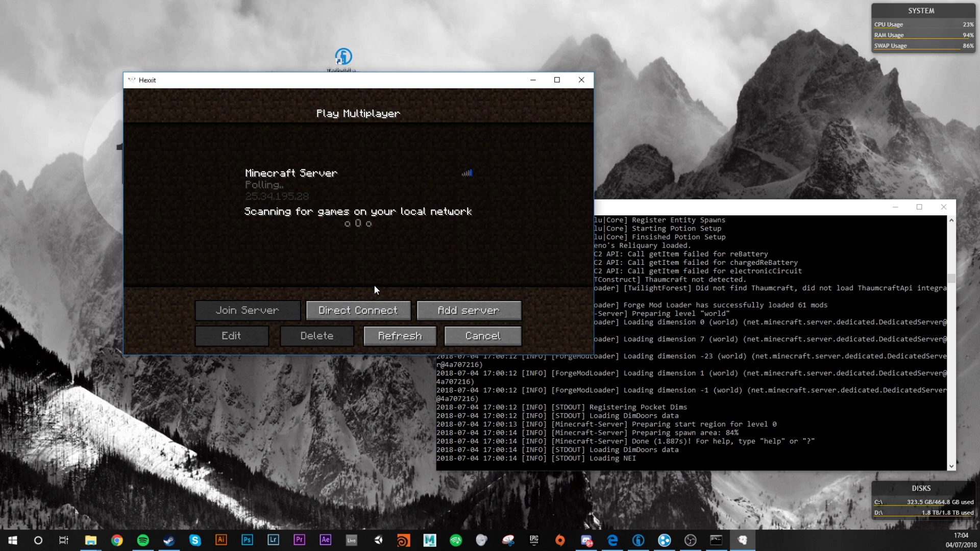
click(327, 189)
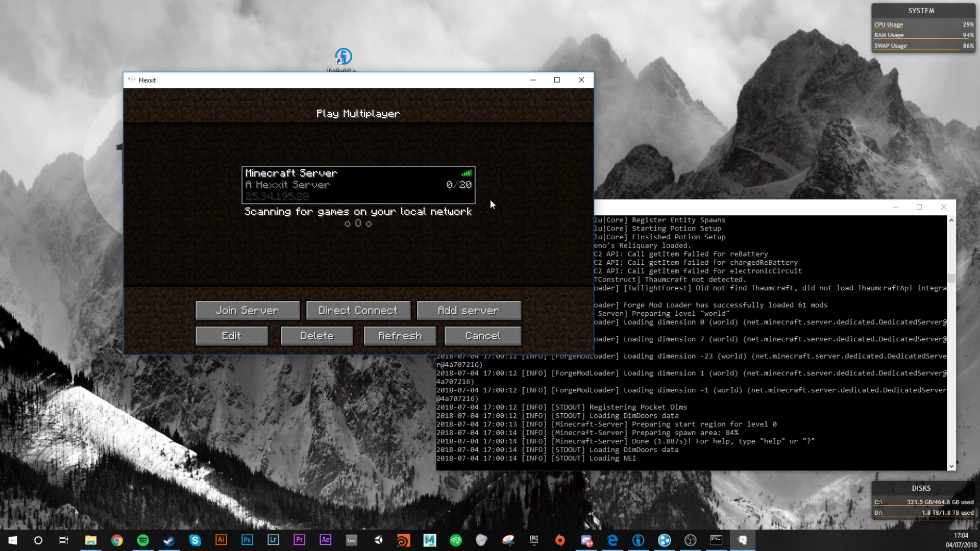
Step: Join the Hexxit server and walk through the forest toward the wolf
click(245, 312)
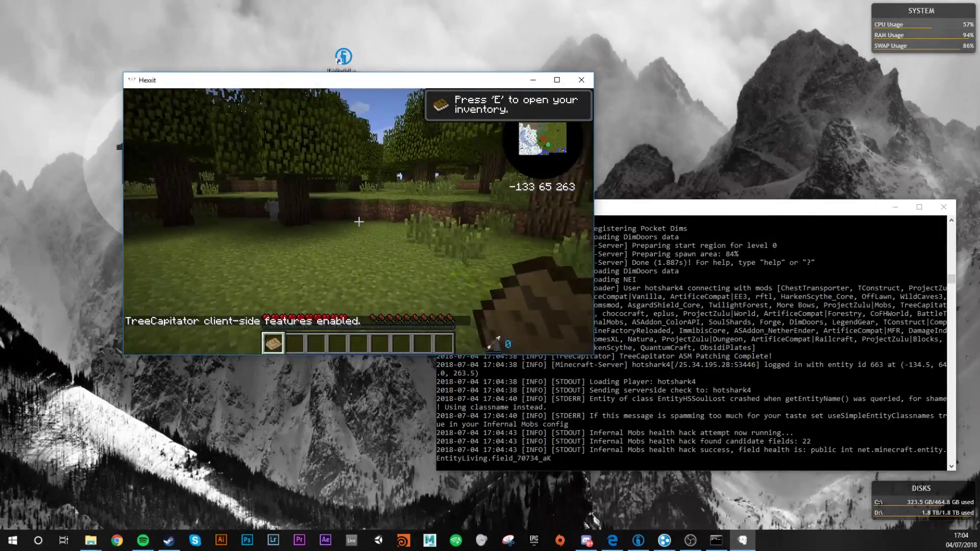
key(w)
key(2)
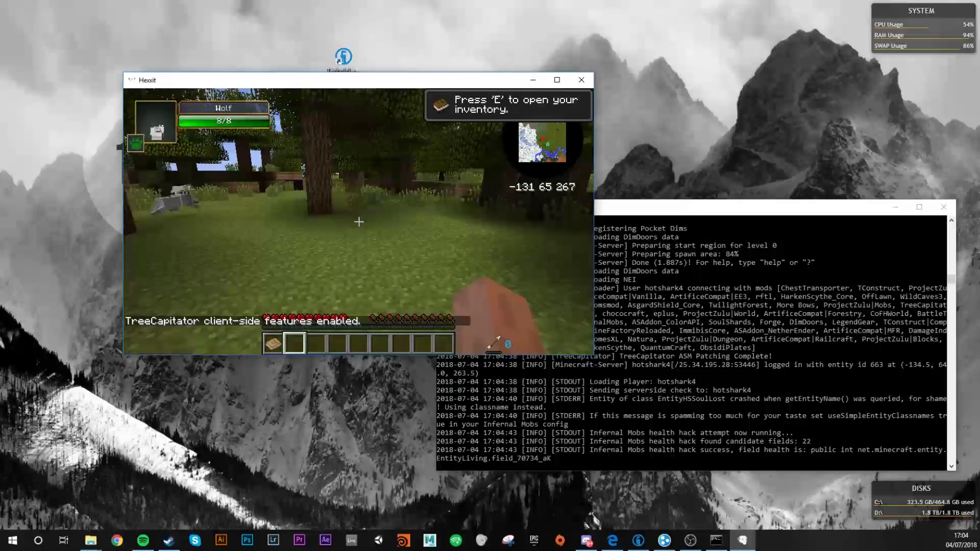
key(w)
key(e)
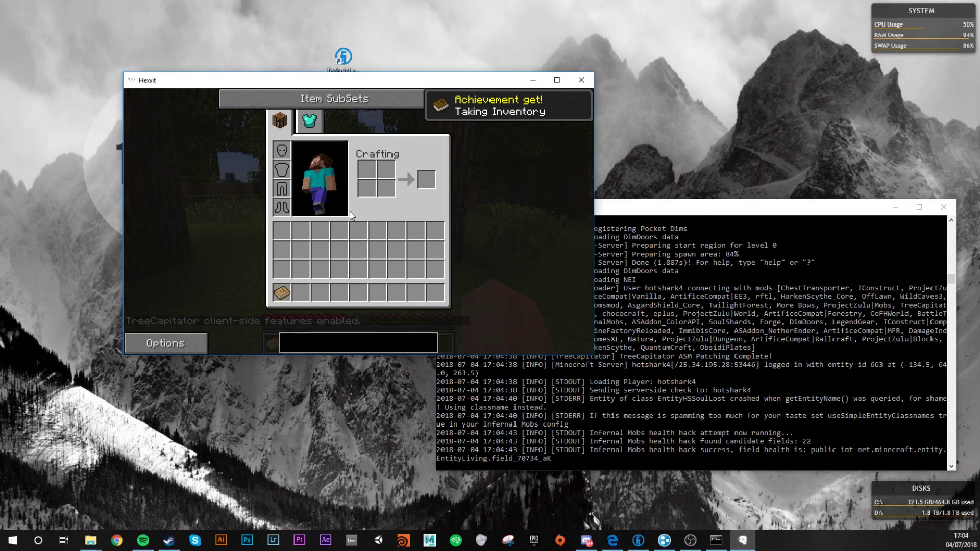
scroll(521, 191, down, 2)
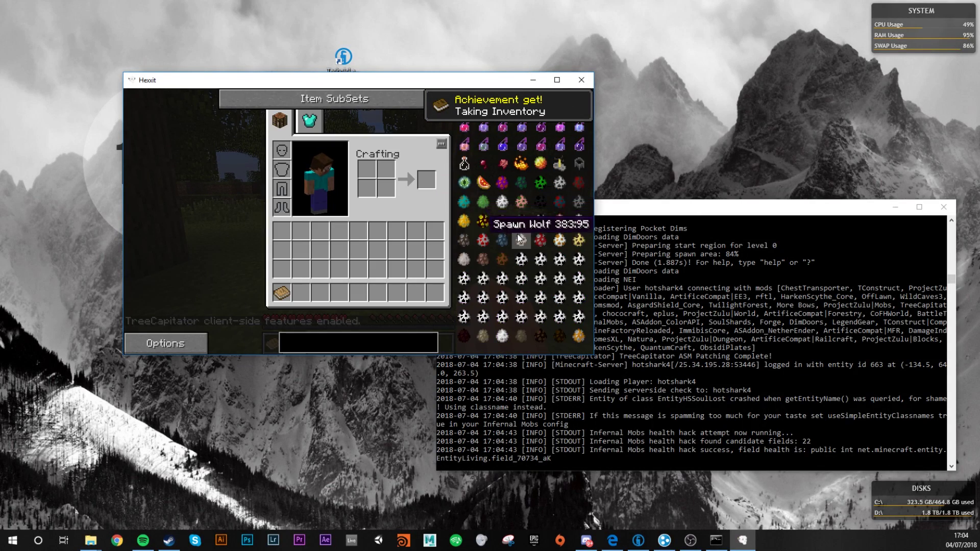
scroll(520, 215, down, 2)
scroll(516, 235, down, 2)
scroll(521, 200, down, 2)
scroll(523, 194, down, 4)
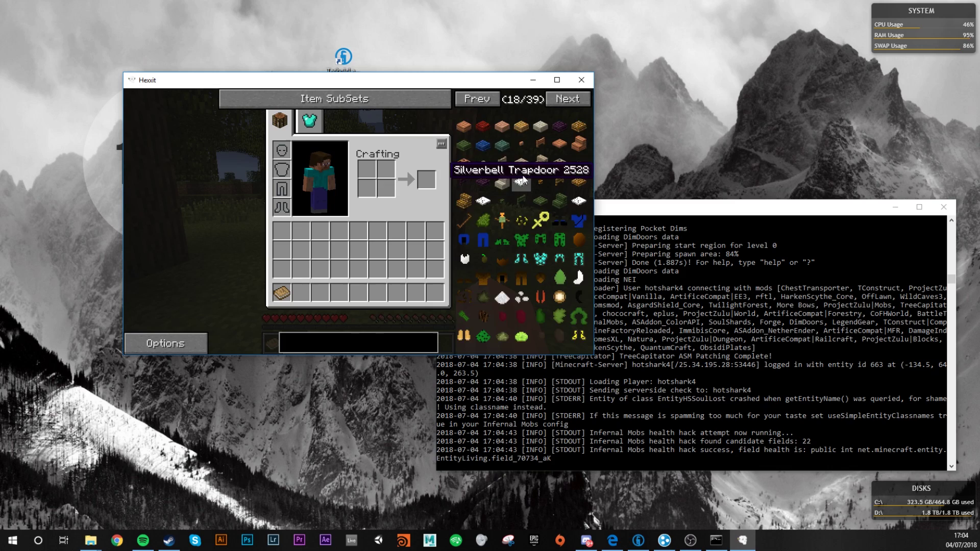
scroll(521, 188, down, 4)
scroll(519, 180, down, 5)
scroll(518, 179, down, 4)
scroll(517, 173, down, 1)
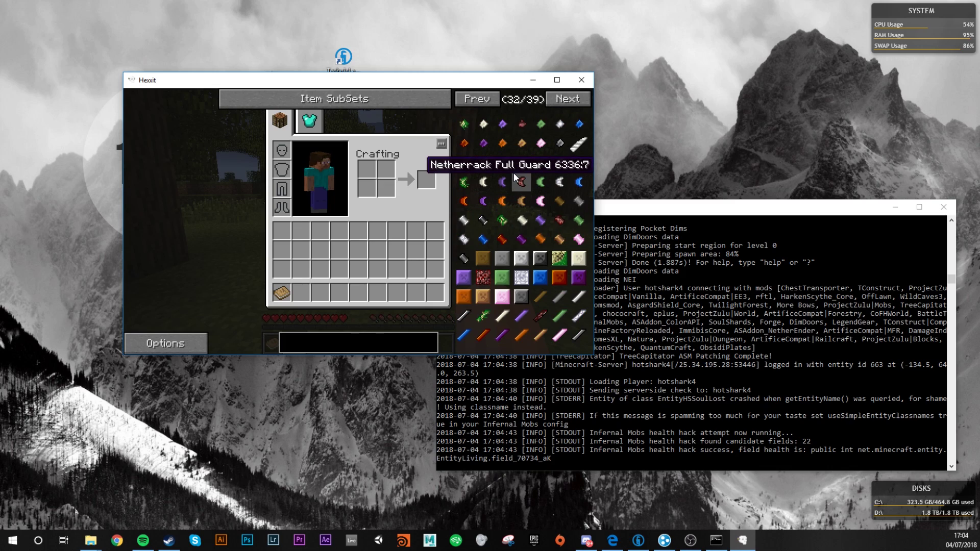
scroll(498, 253, up, 2)
scroll(480, 284, up, 3)
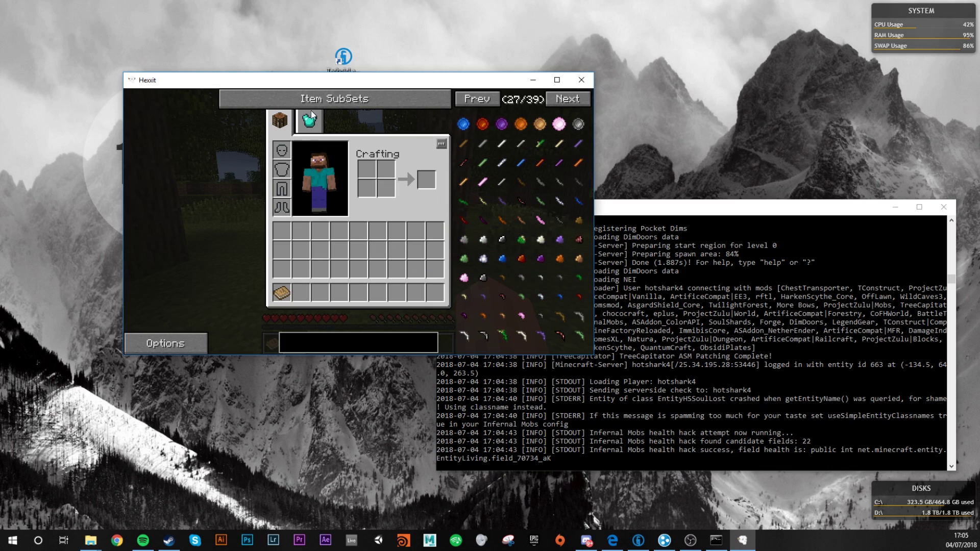
key(e)
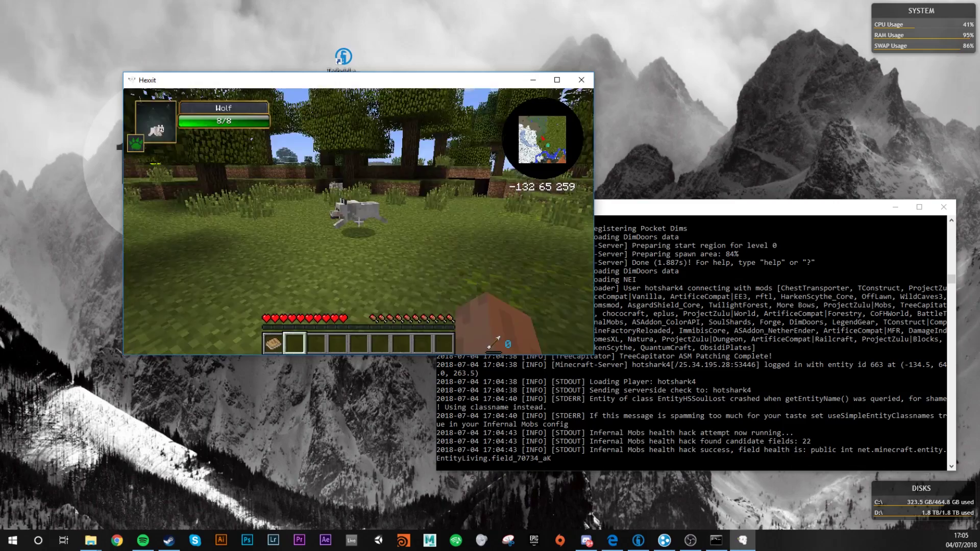
Step: Hit the wolf twice, then move around the white horse until the wolves kill you
click(359, 223)
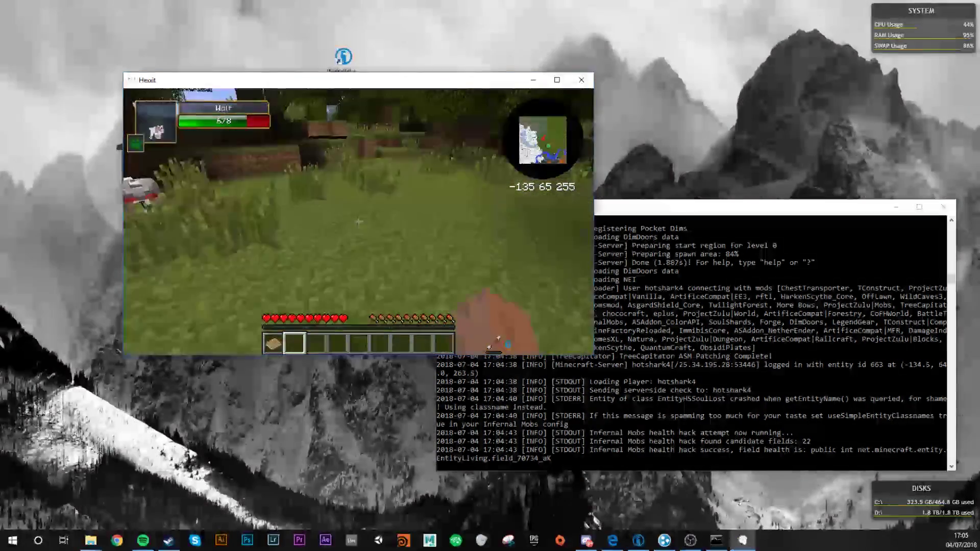
click(359, 222)
key(w)
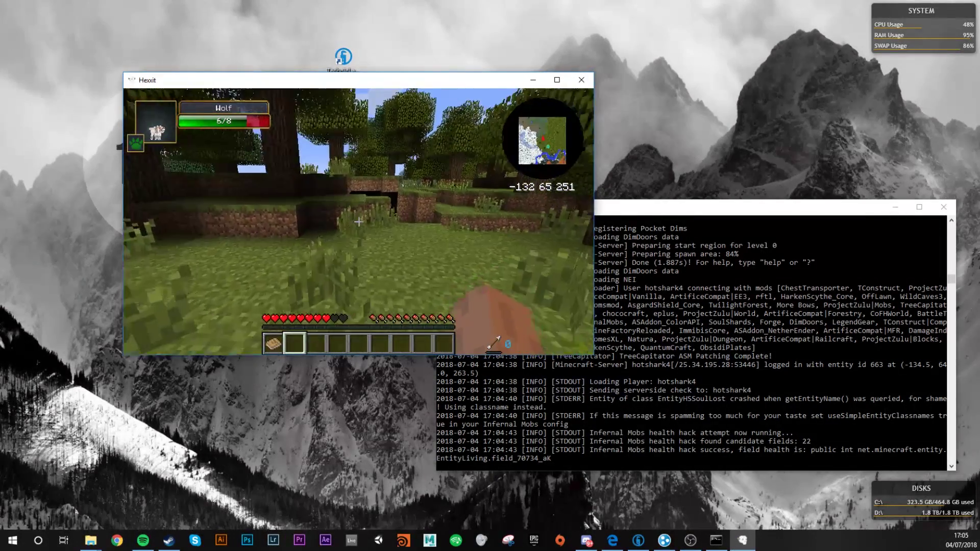
key(w)
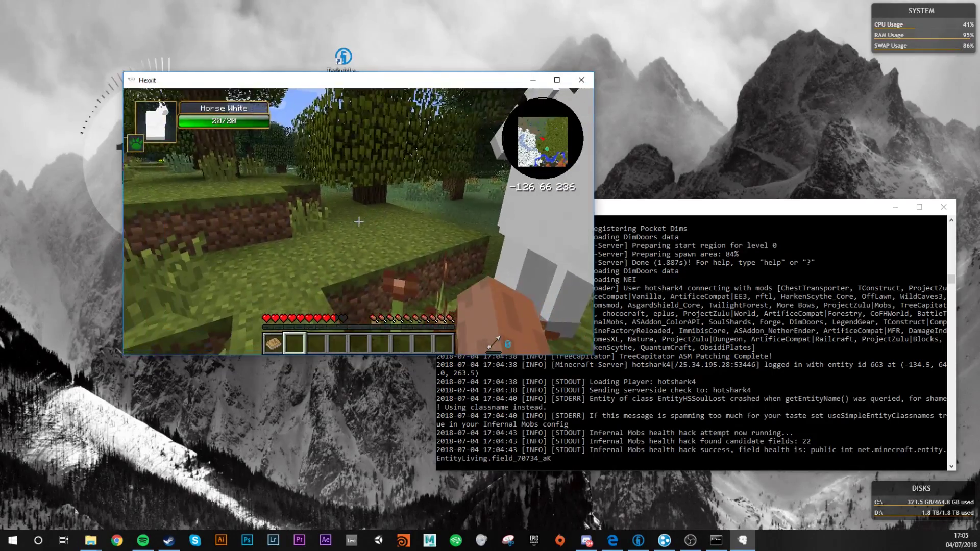
key(w)
key(w)
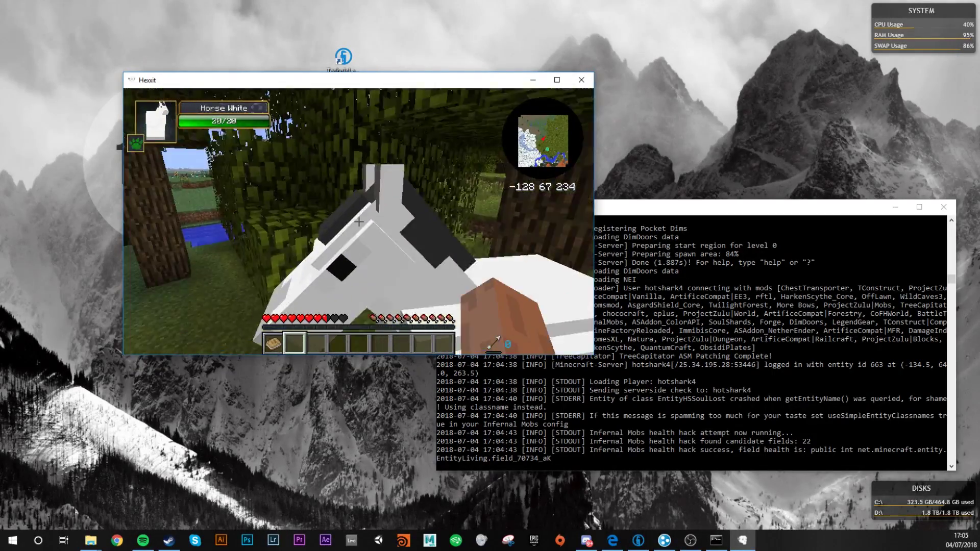
key(w)
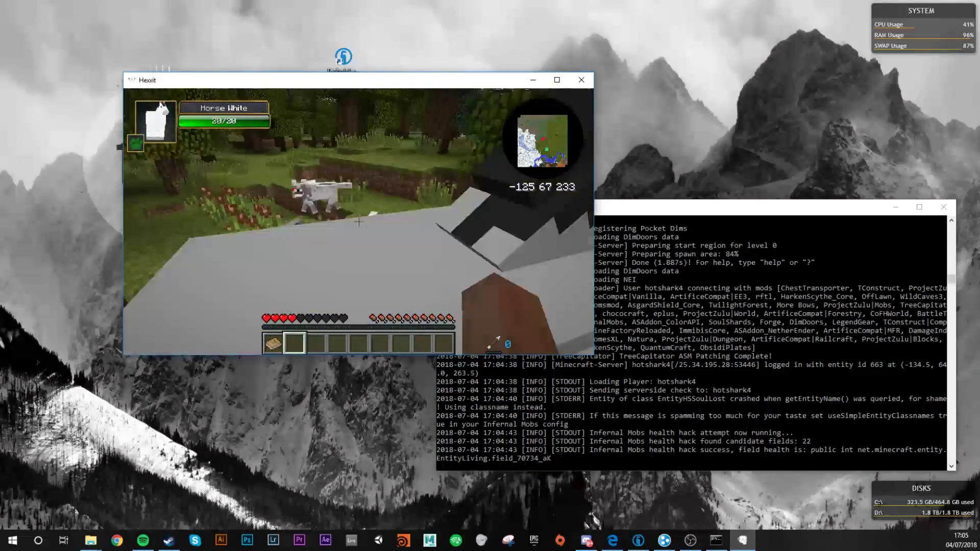
key(w)
key(w)
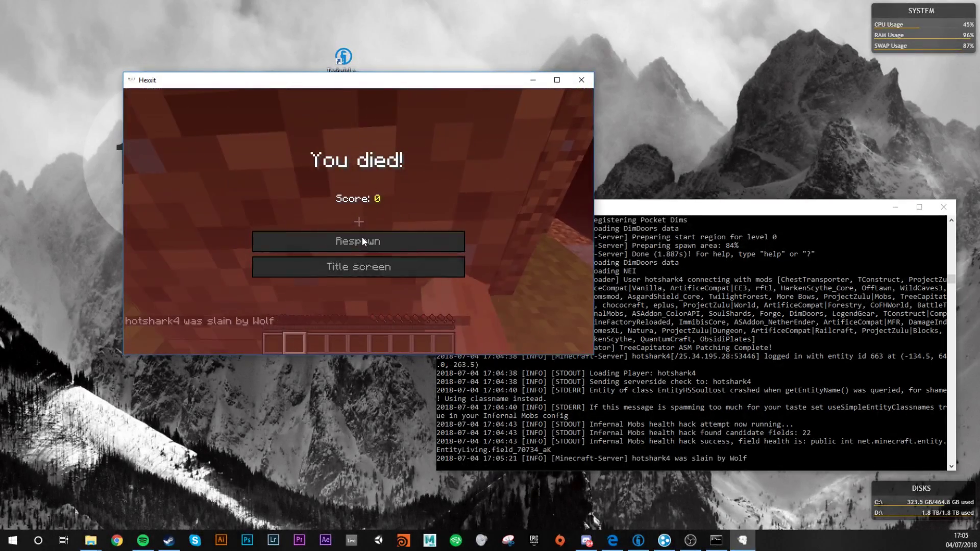
Step: Respawn and walk across the grass and flowers onto the gravel patch
click(349, 243)
key(w)
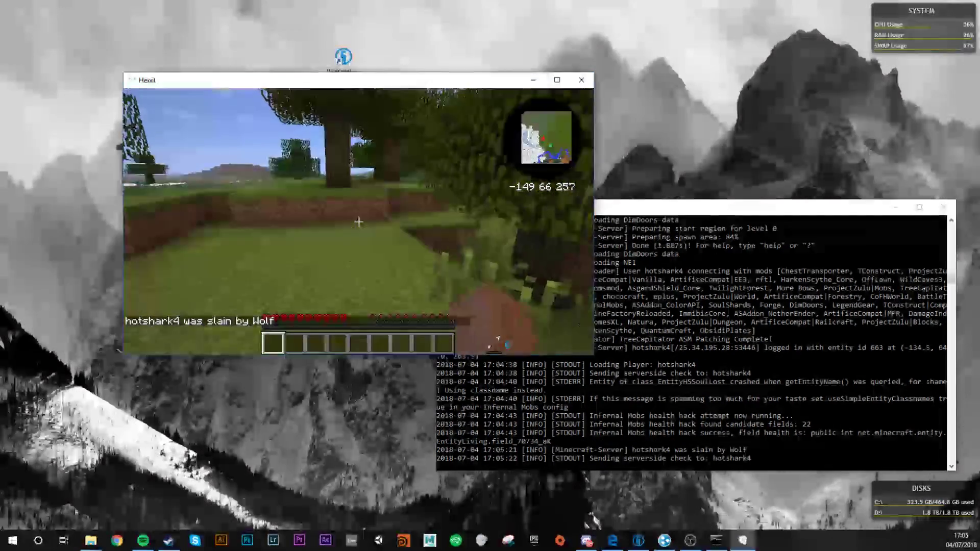
key(w)
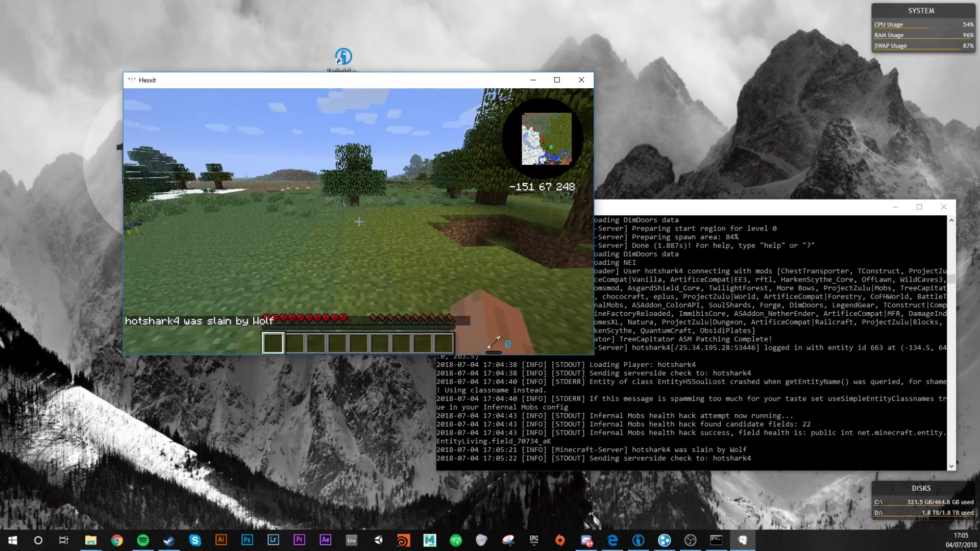
key(w)
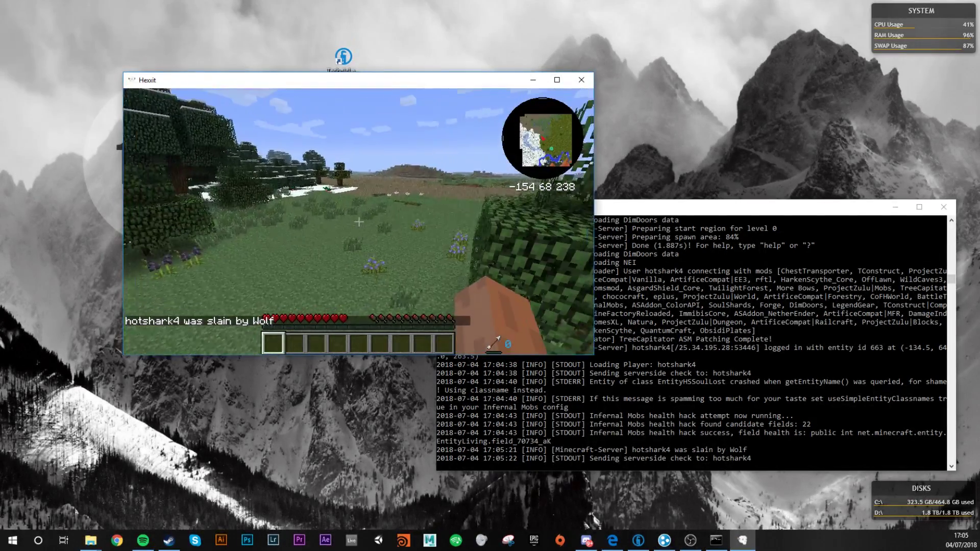
key(w)
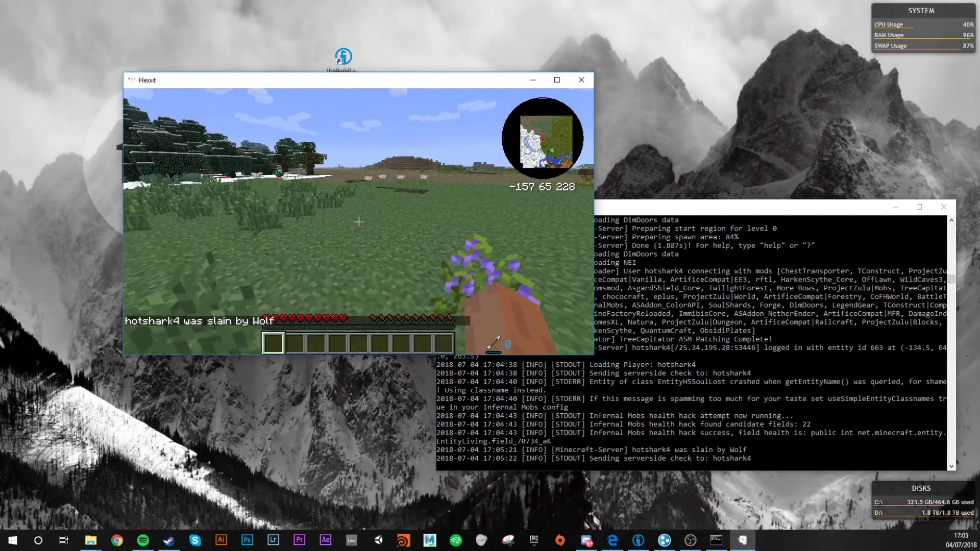
key(w)
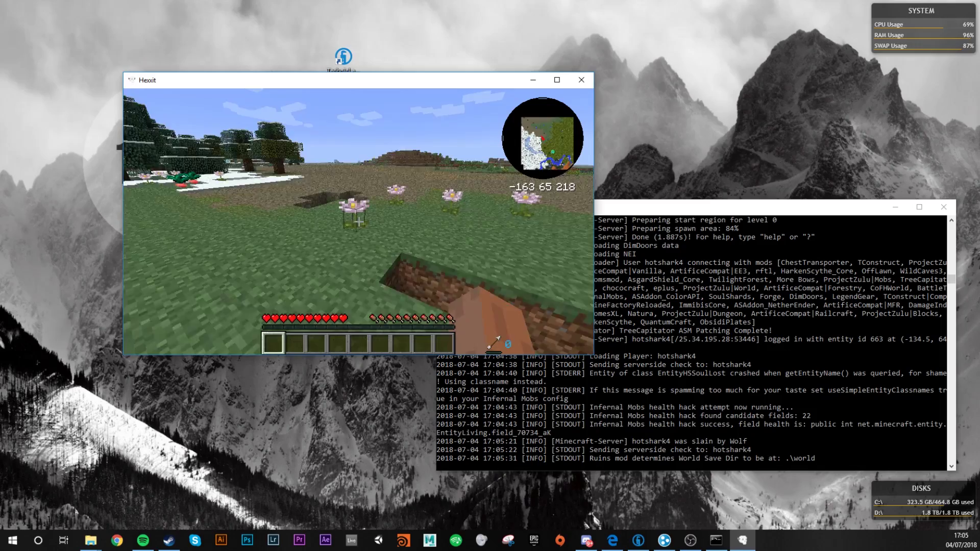
Step: Walk back through the trees and forest toward the clearing
key(w)
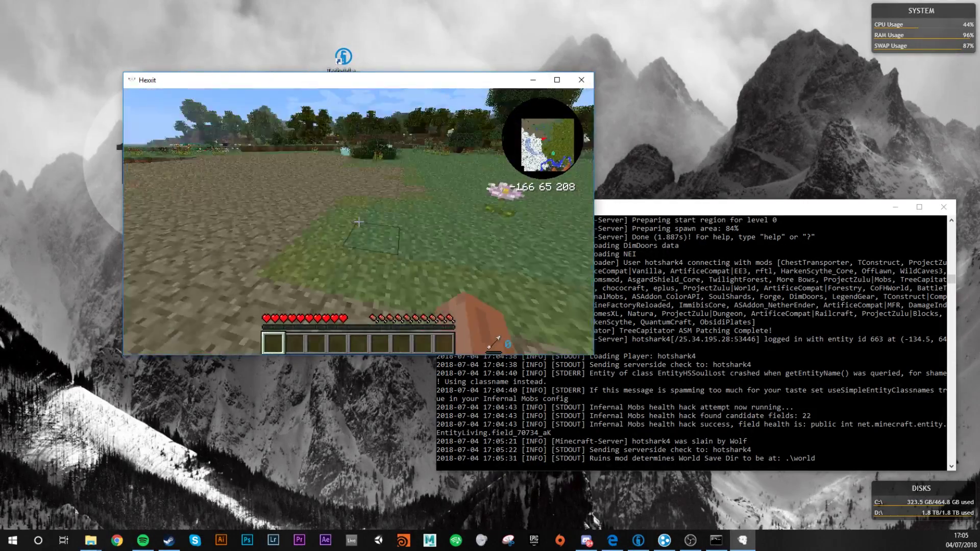
key(w)
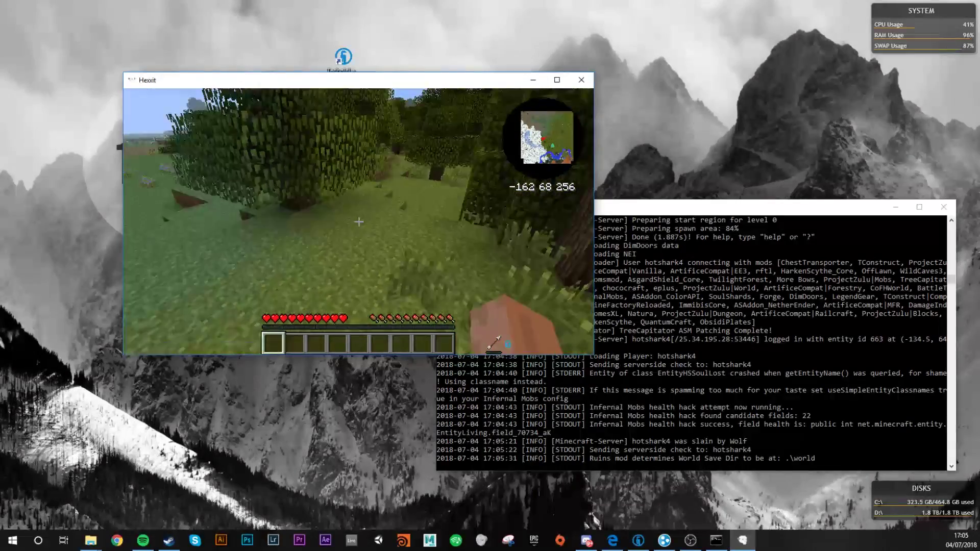
key(w)
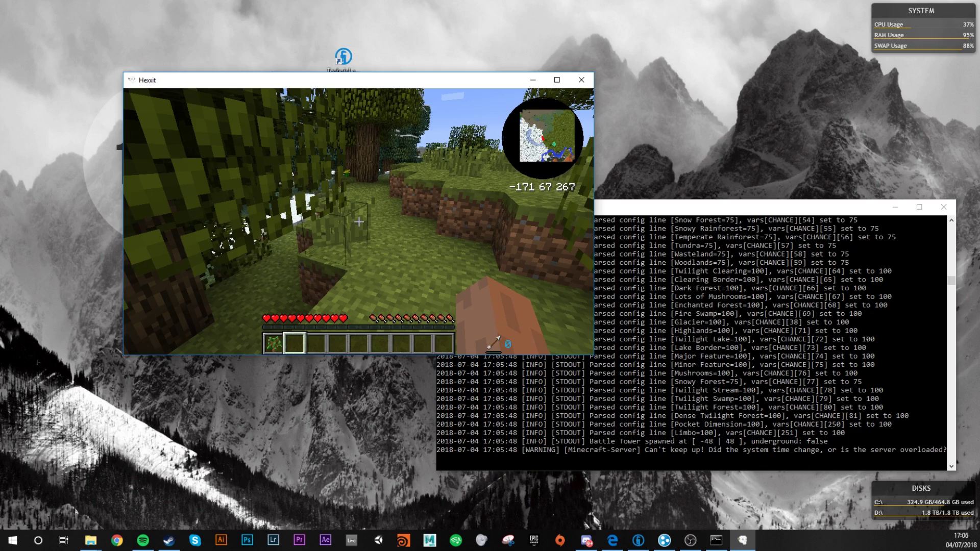
key(w)
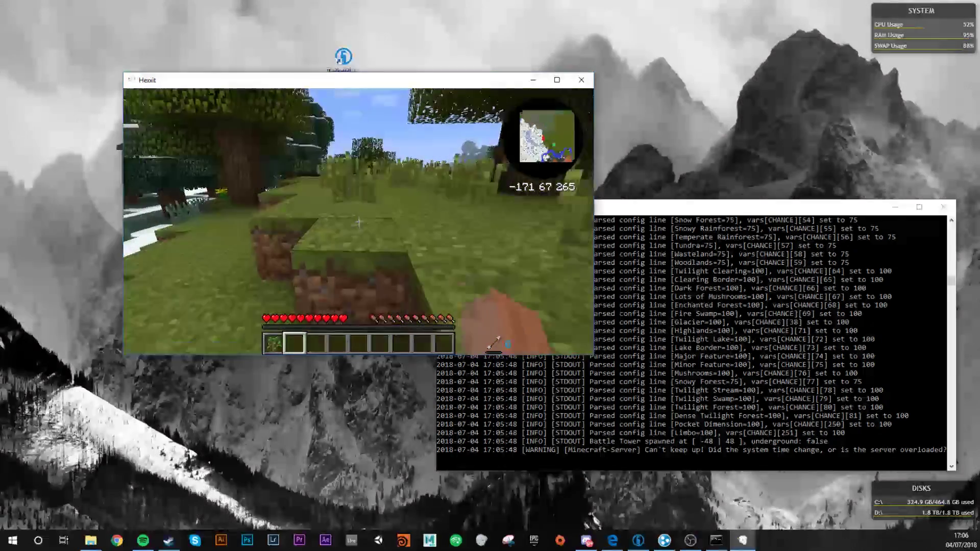
key(w)
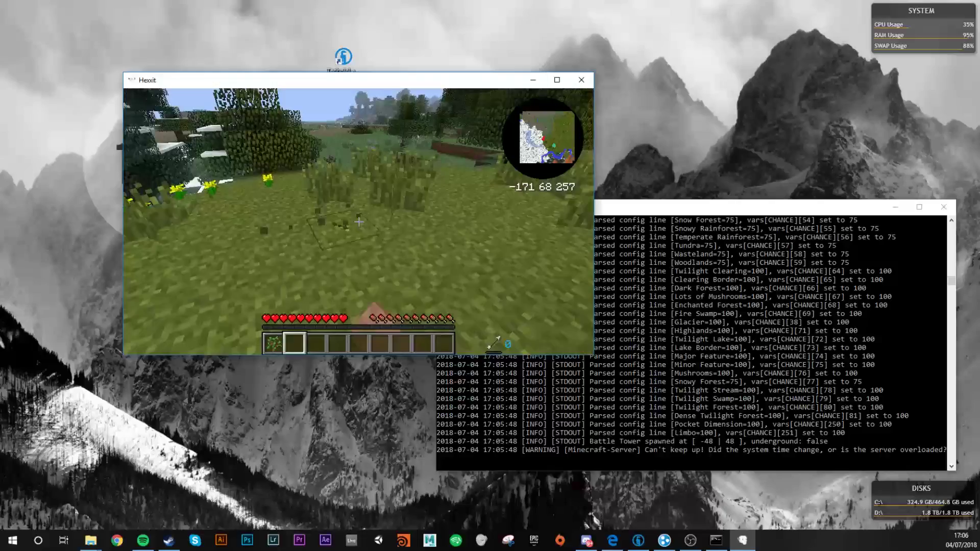
key(w)
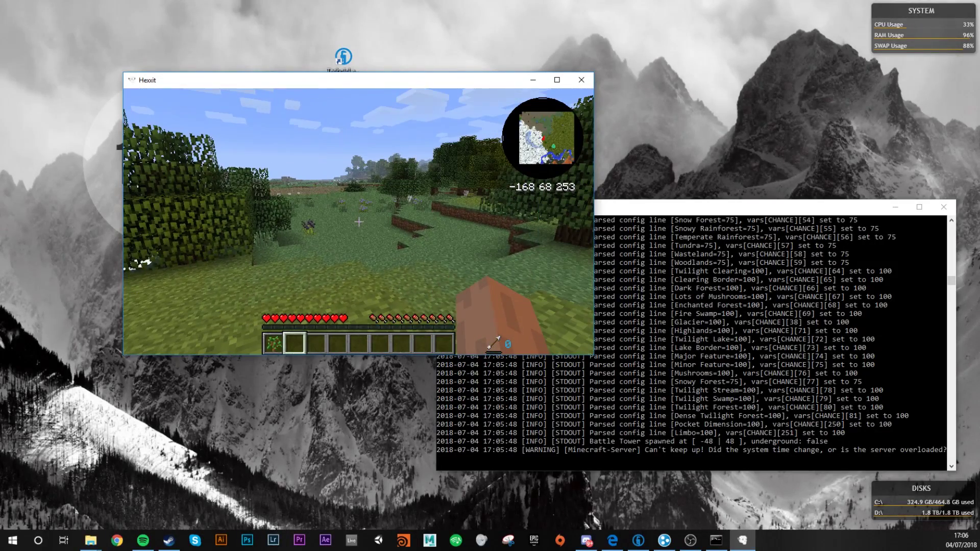
key(w)
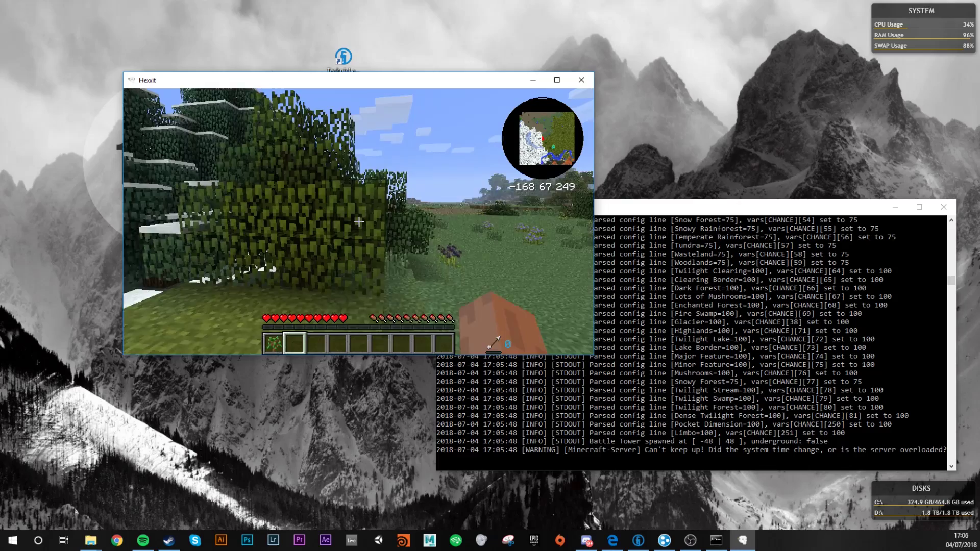
key(w)
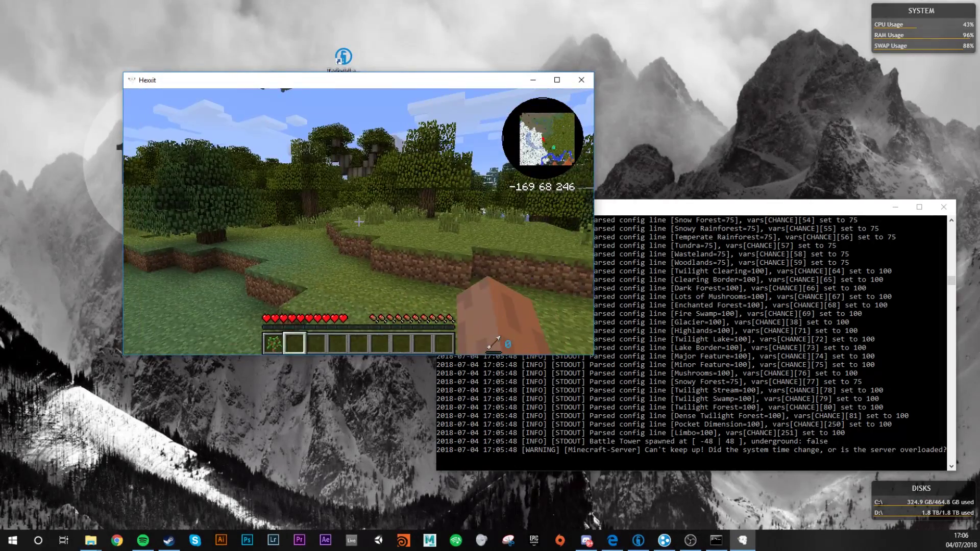